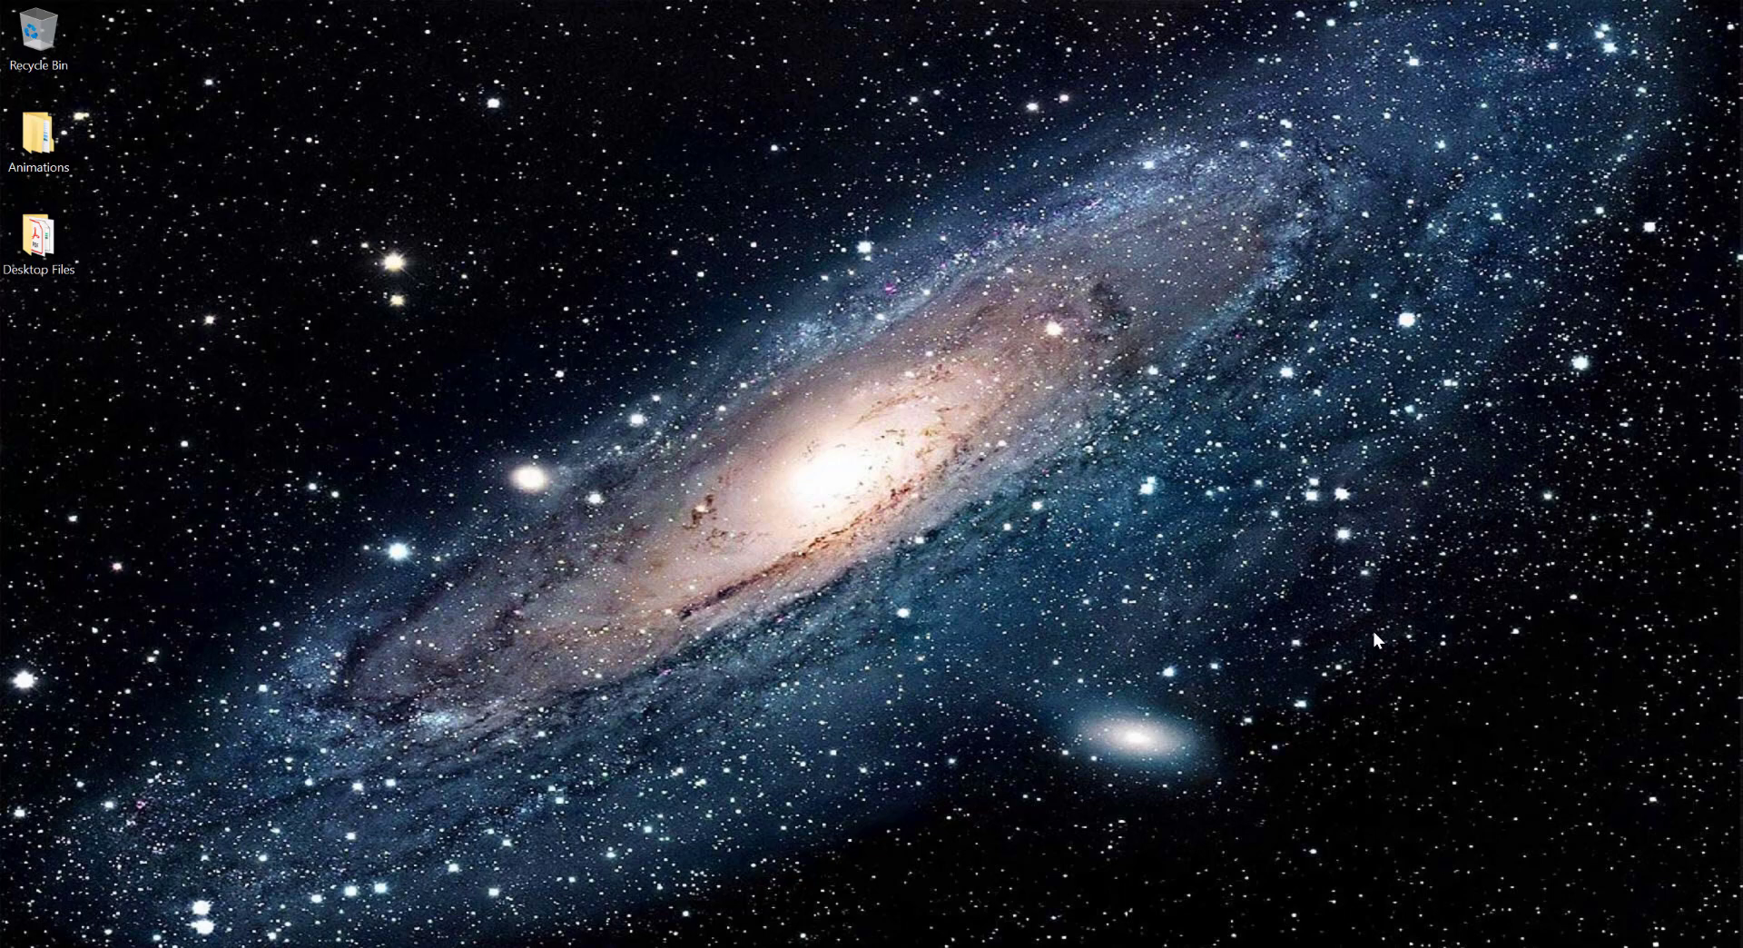
- Browse to C:\Program Files\PuTTY in File Explorer and select putty.exe
key("super+e")
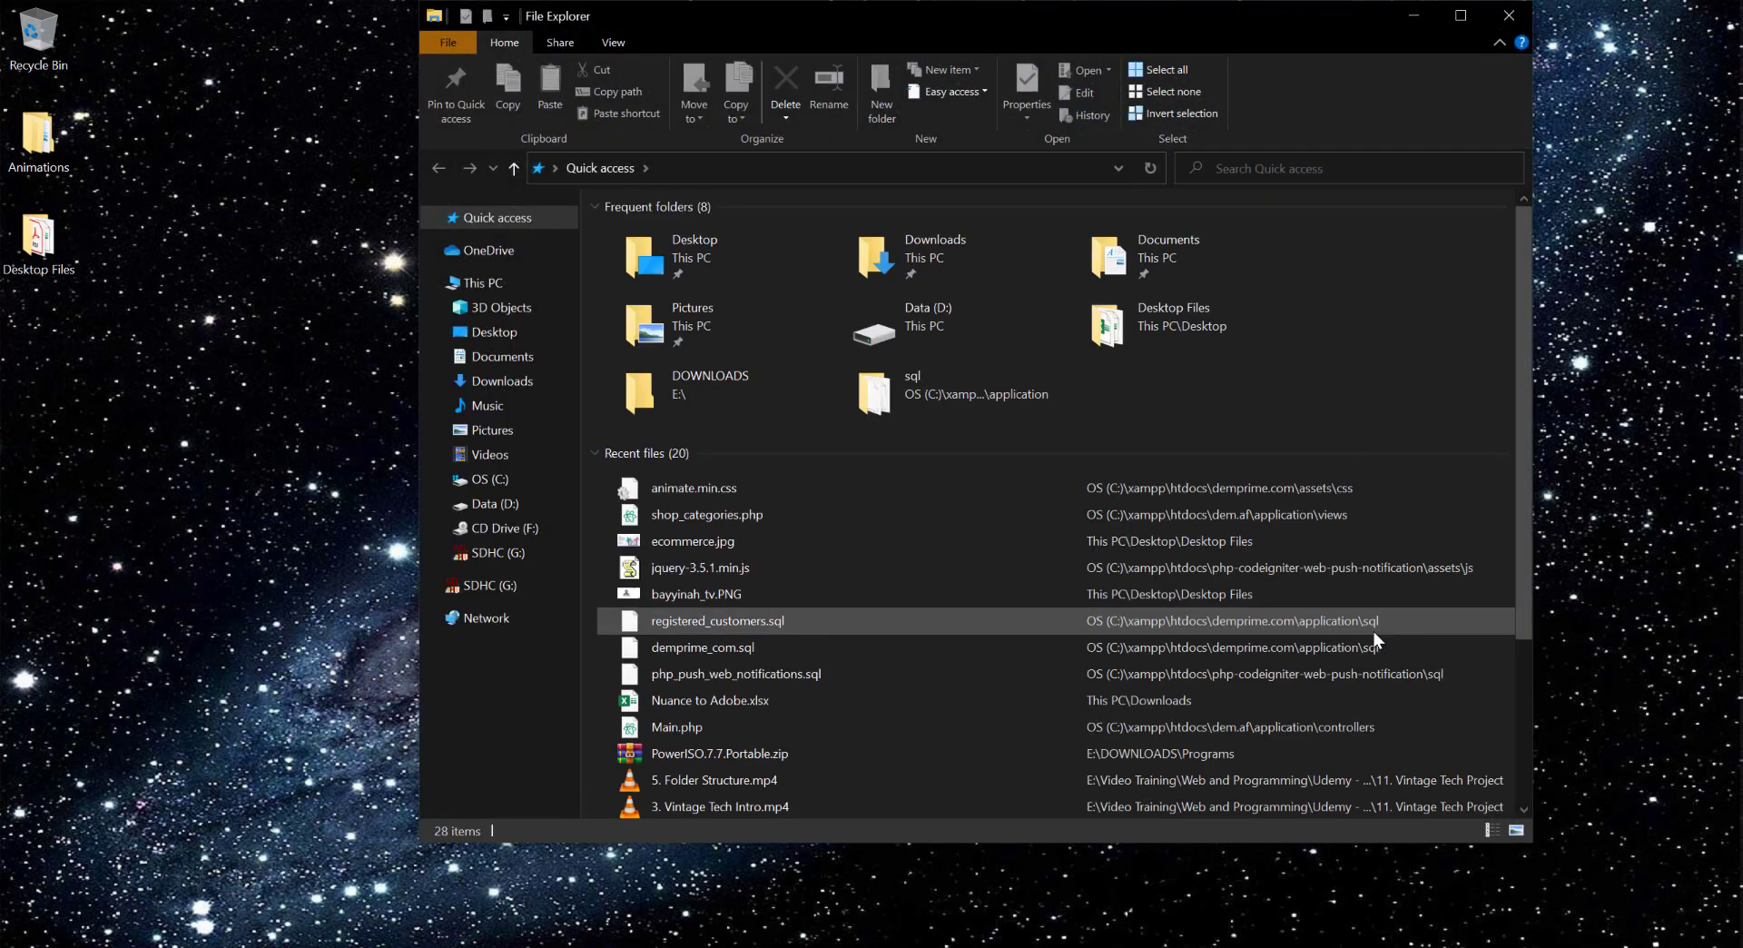
left_click(498, 481)
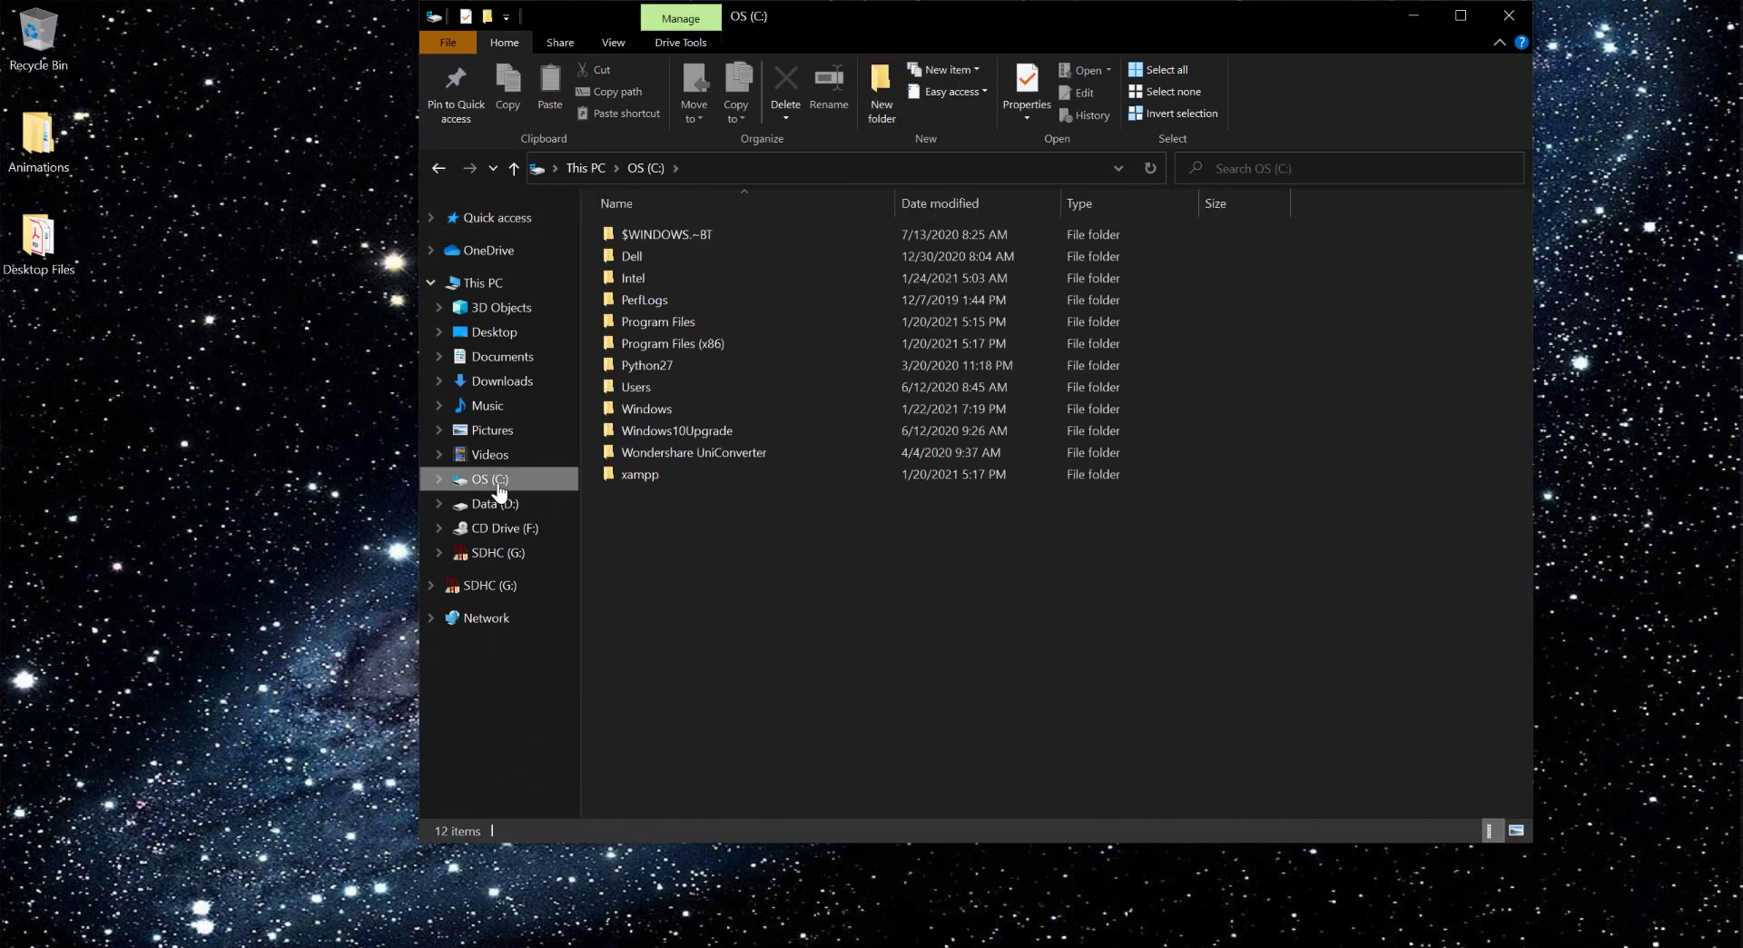
double_click(650, 328)
left_click(648, 624)
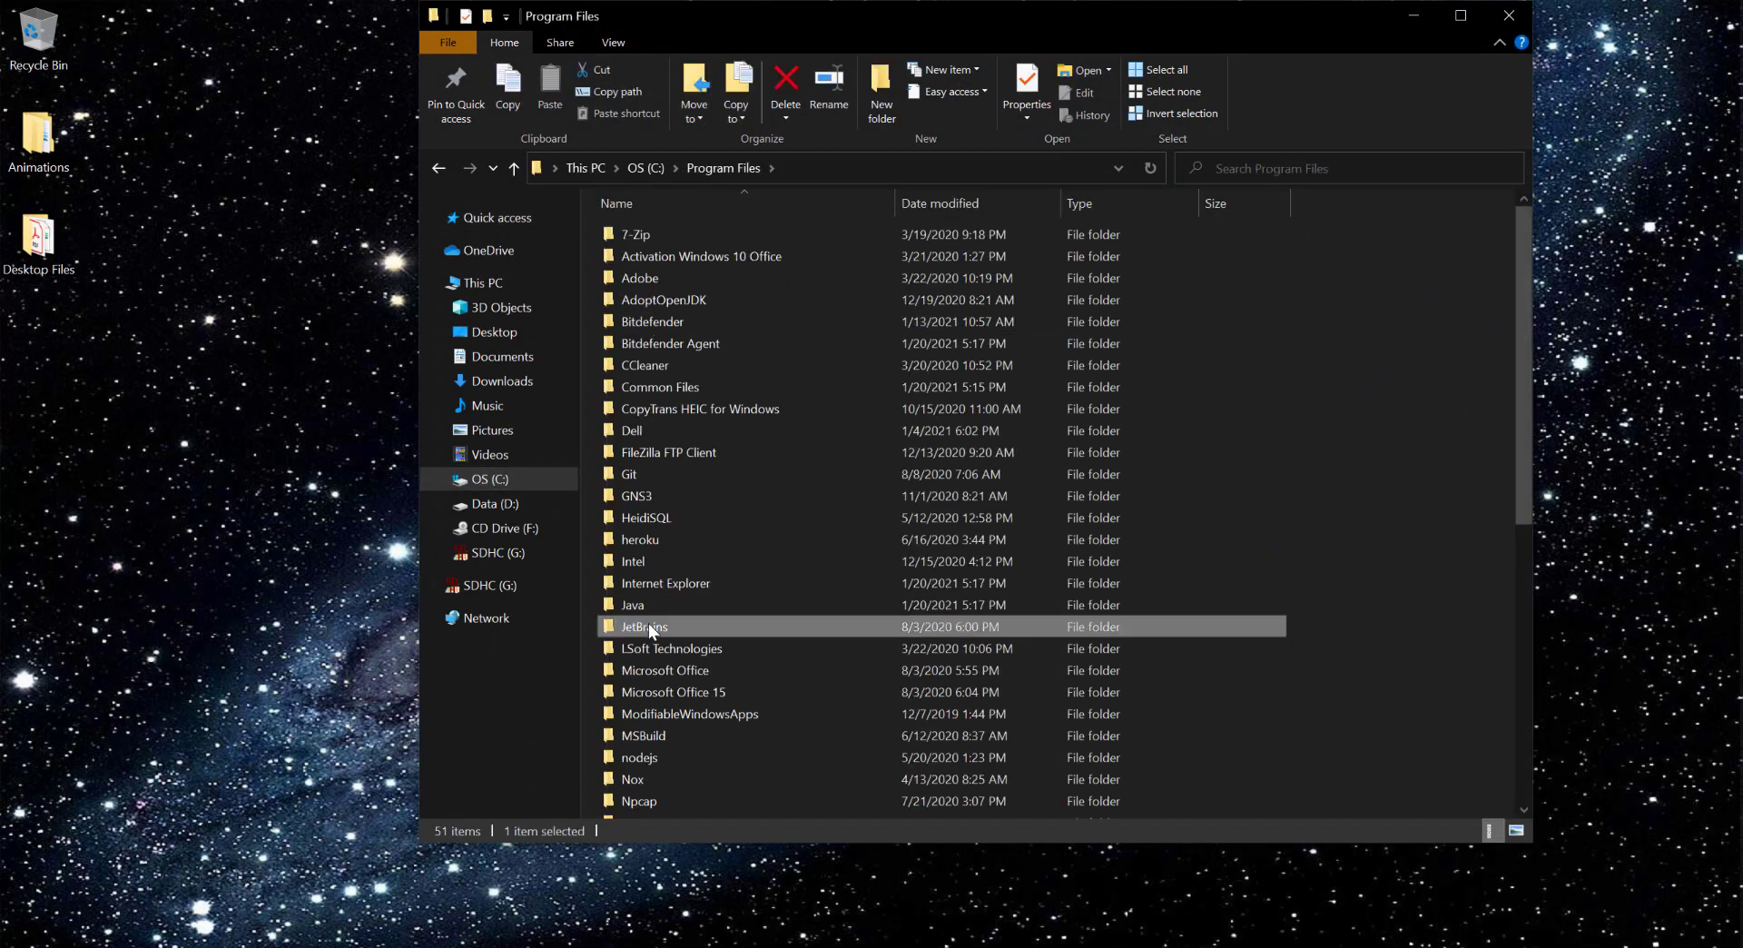
key("p")
key("u")
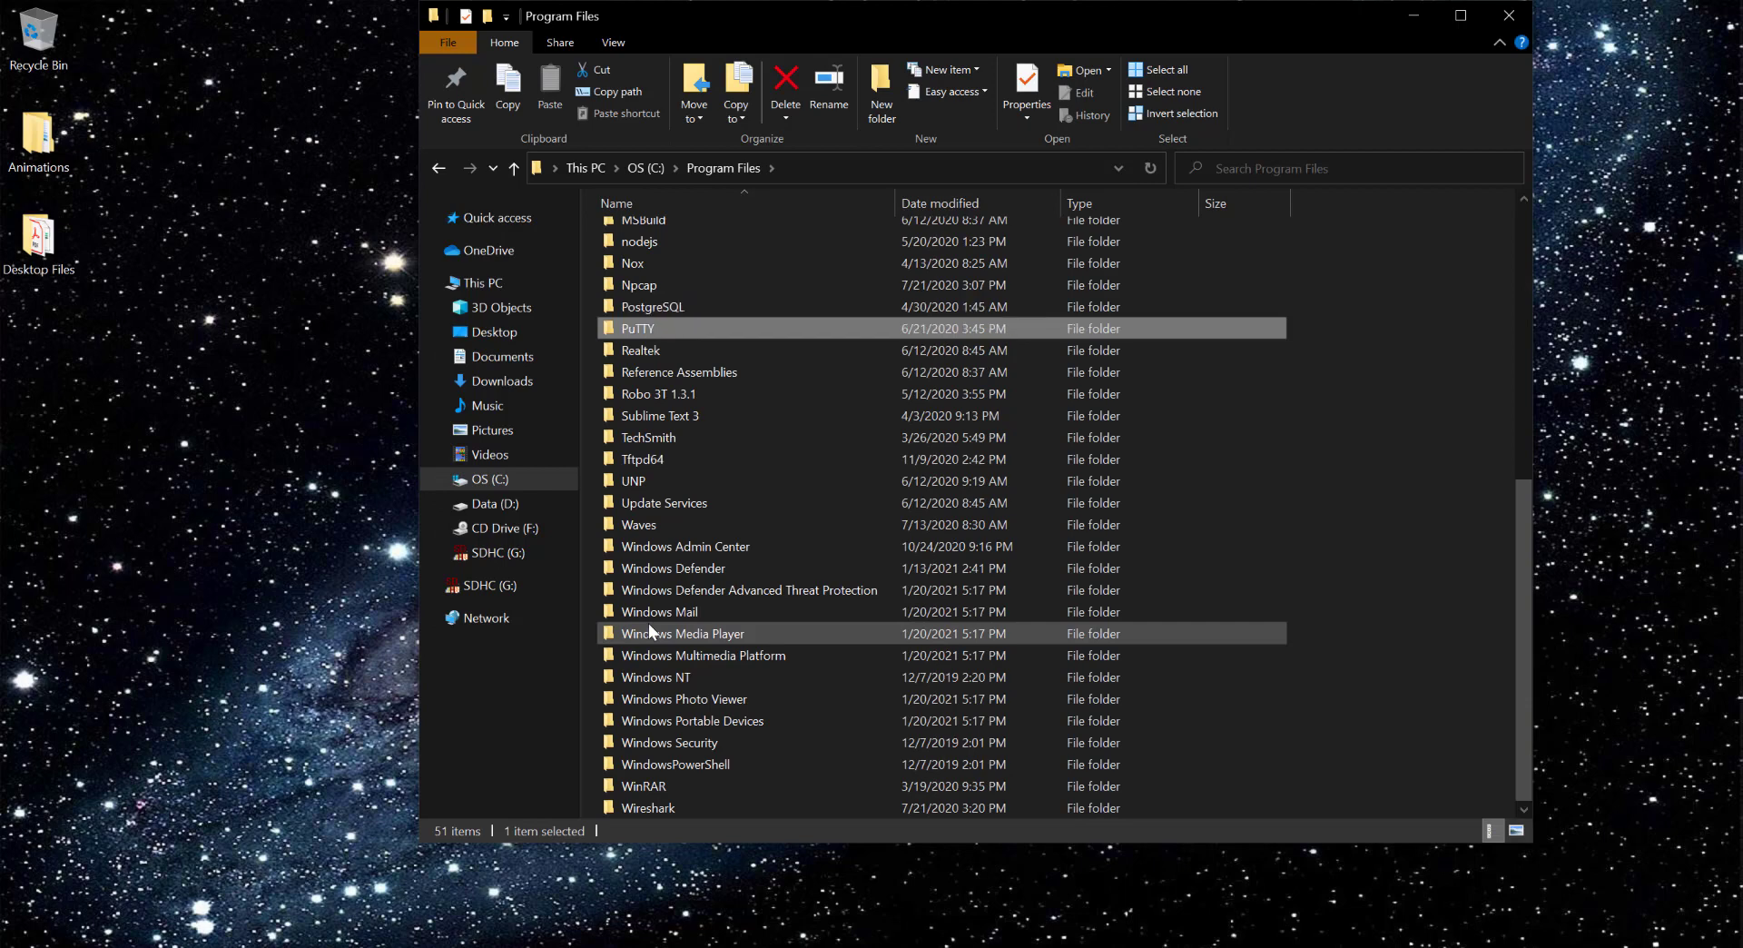
key("Return")
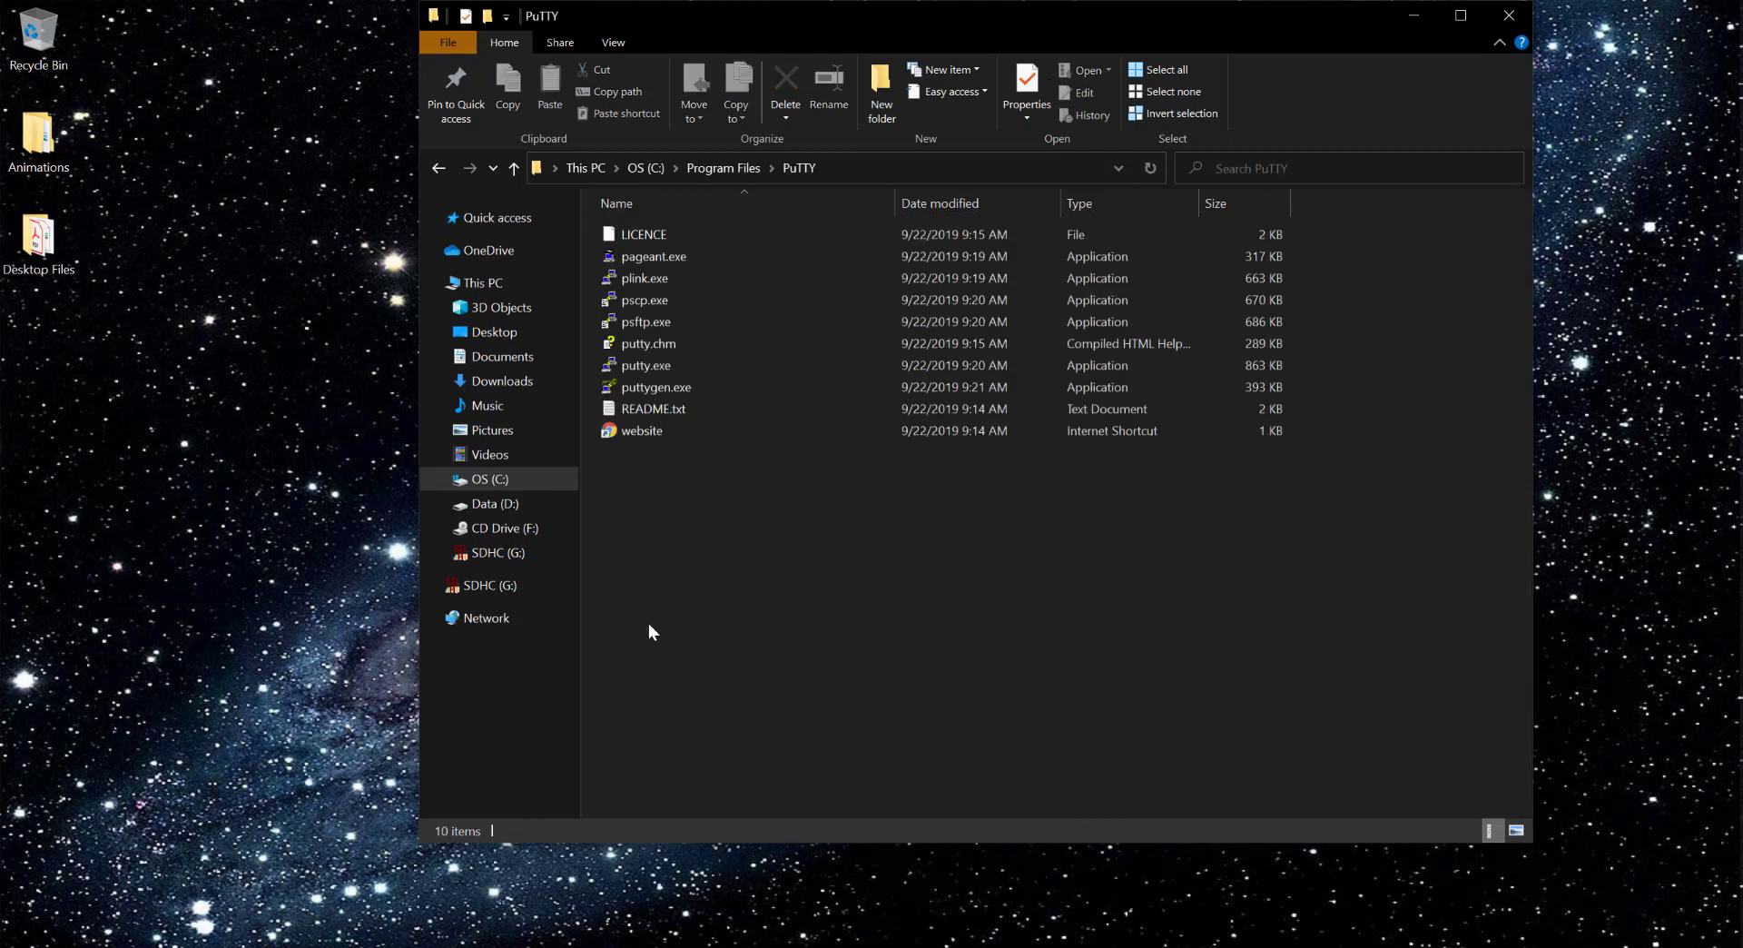
left_click(659, 368)
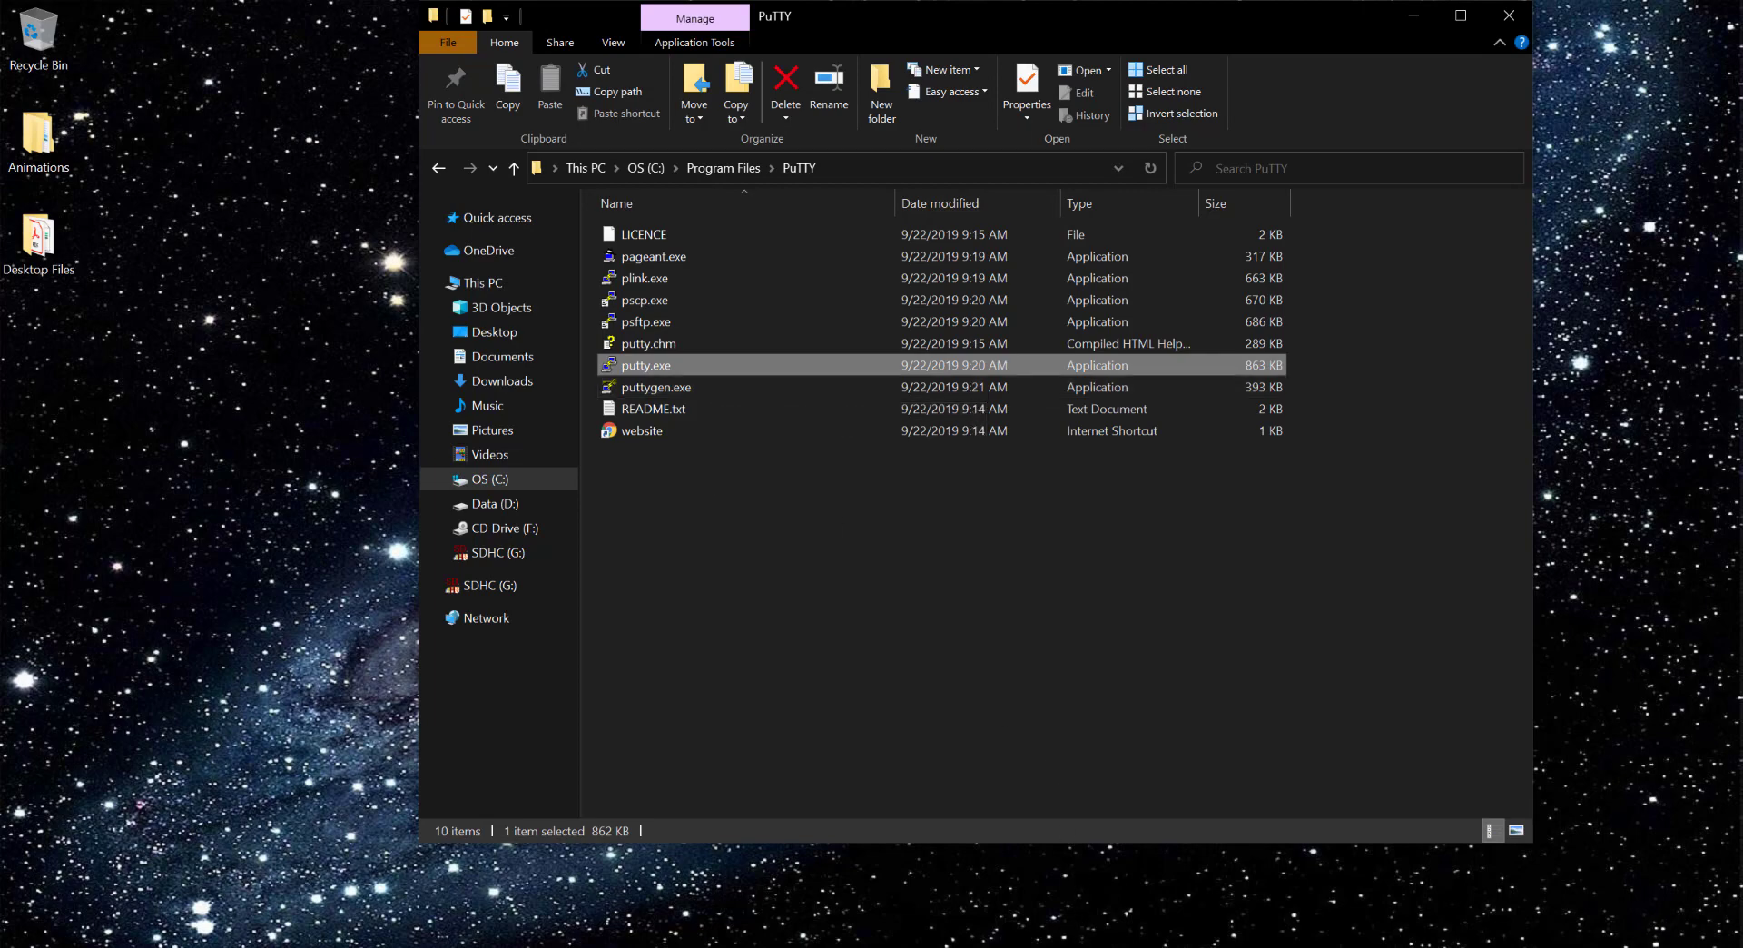
left_click(545, 862)
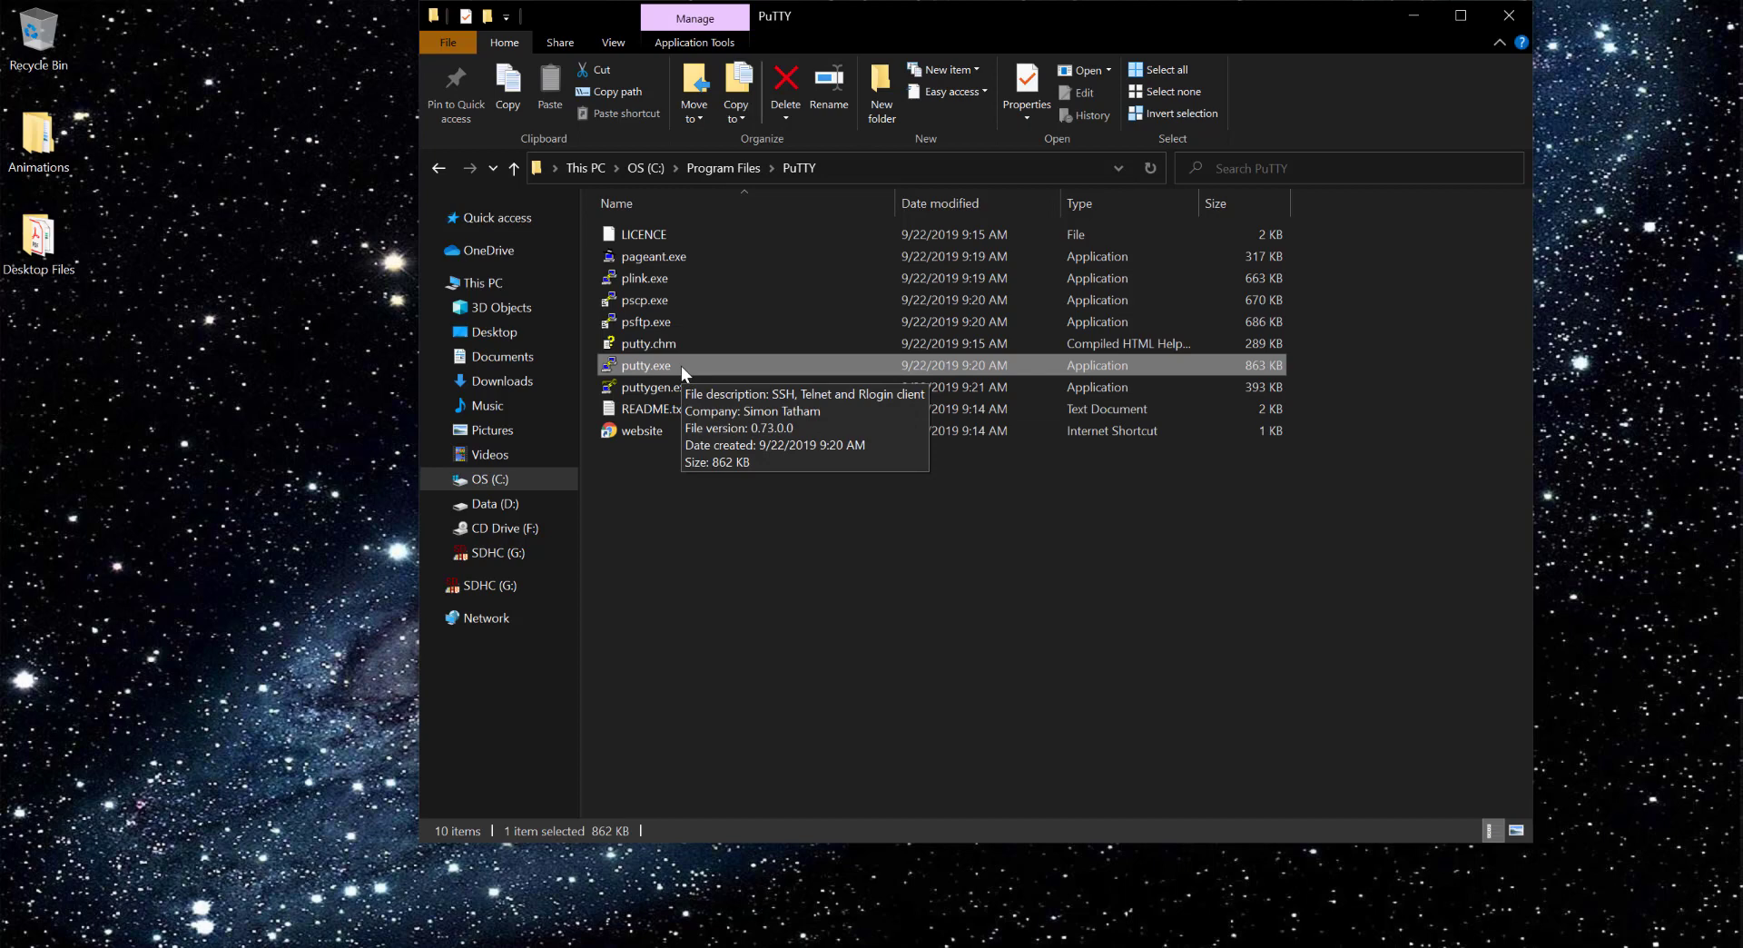
- Launch Registry Editor by searching 'regedit' and maximize its window
key("super")
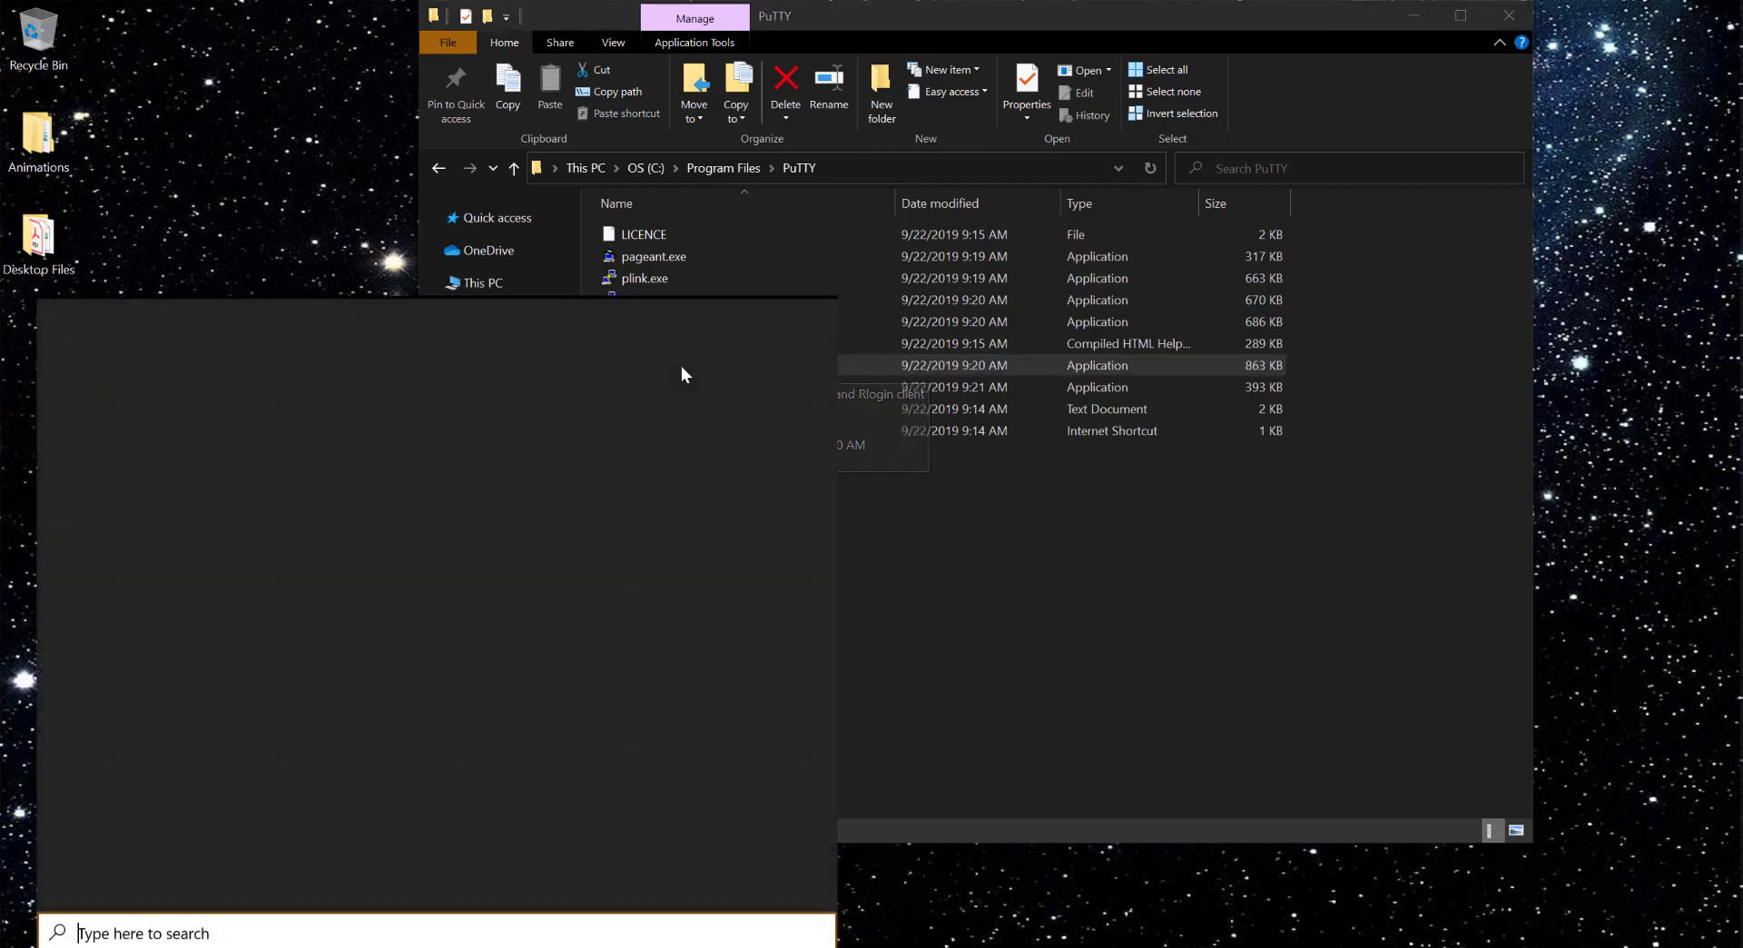
type("red")
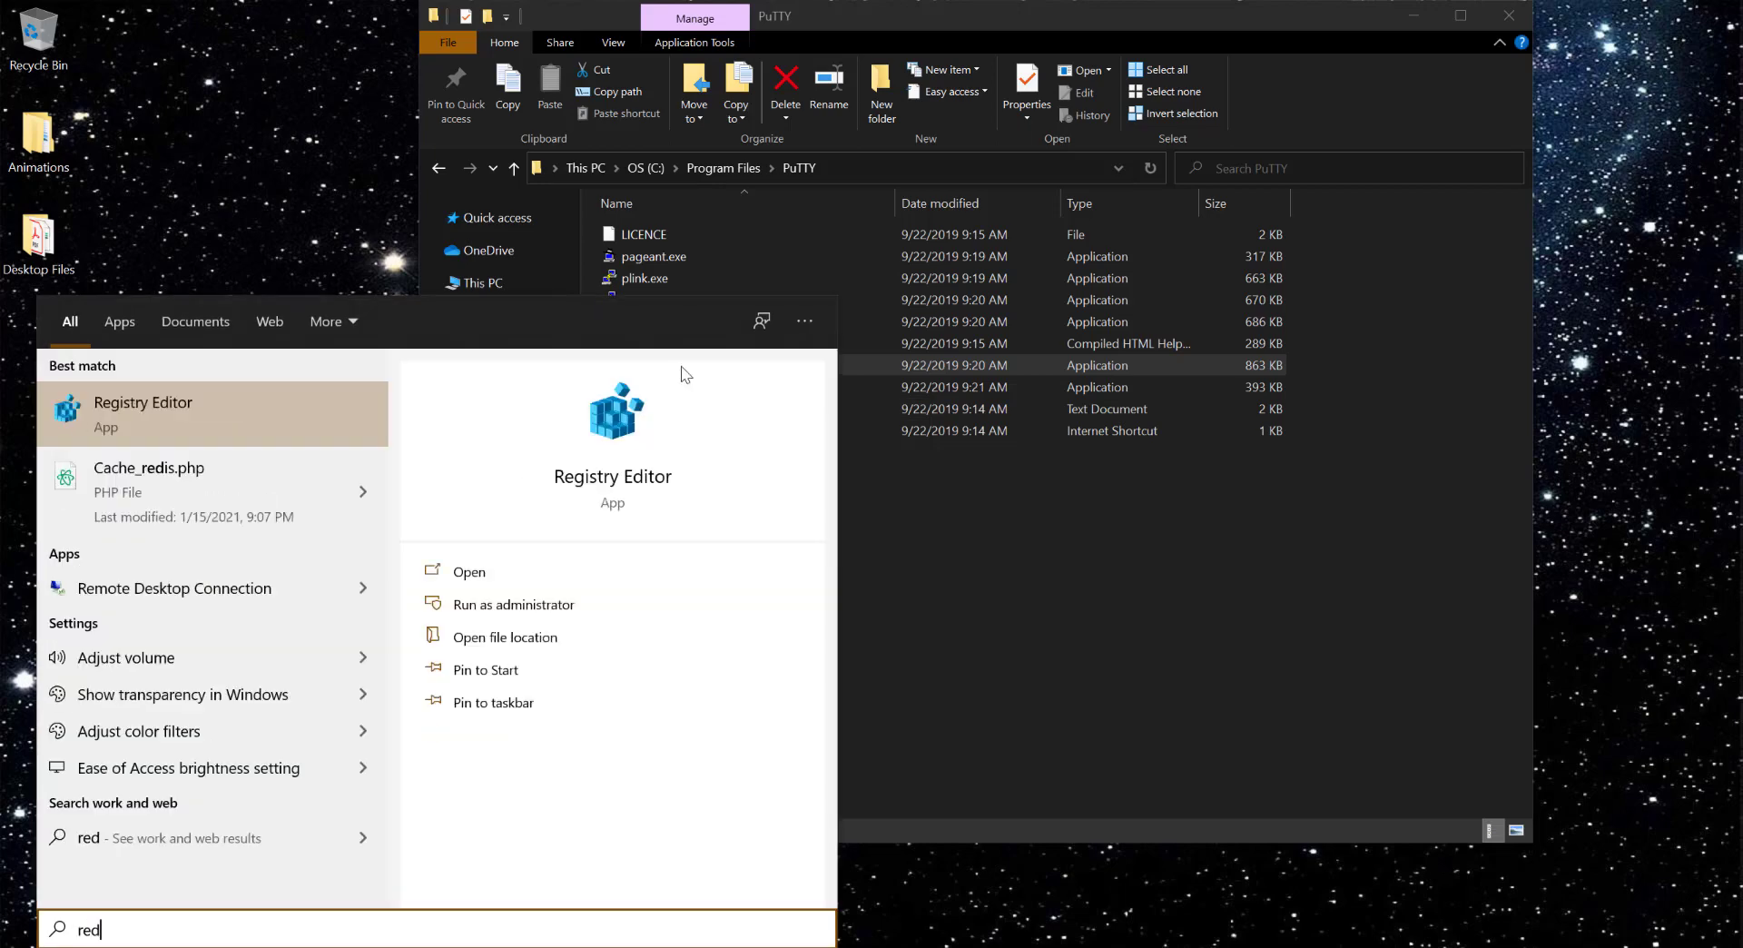
key("BackSpace")
type("g")
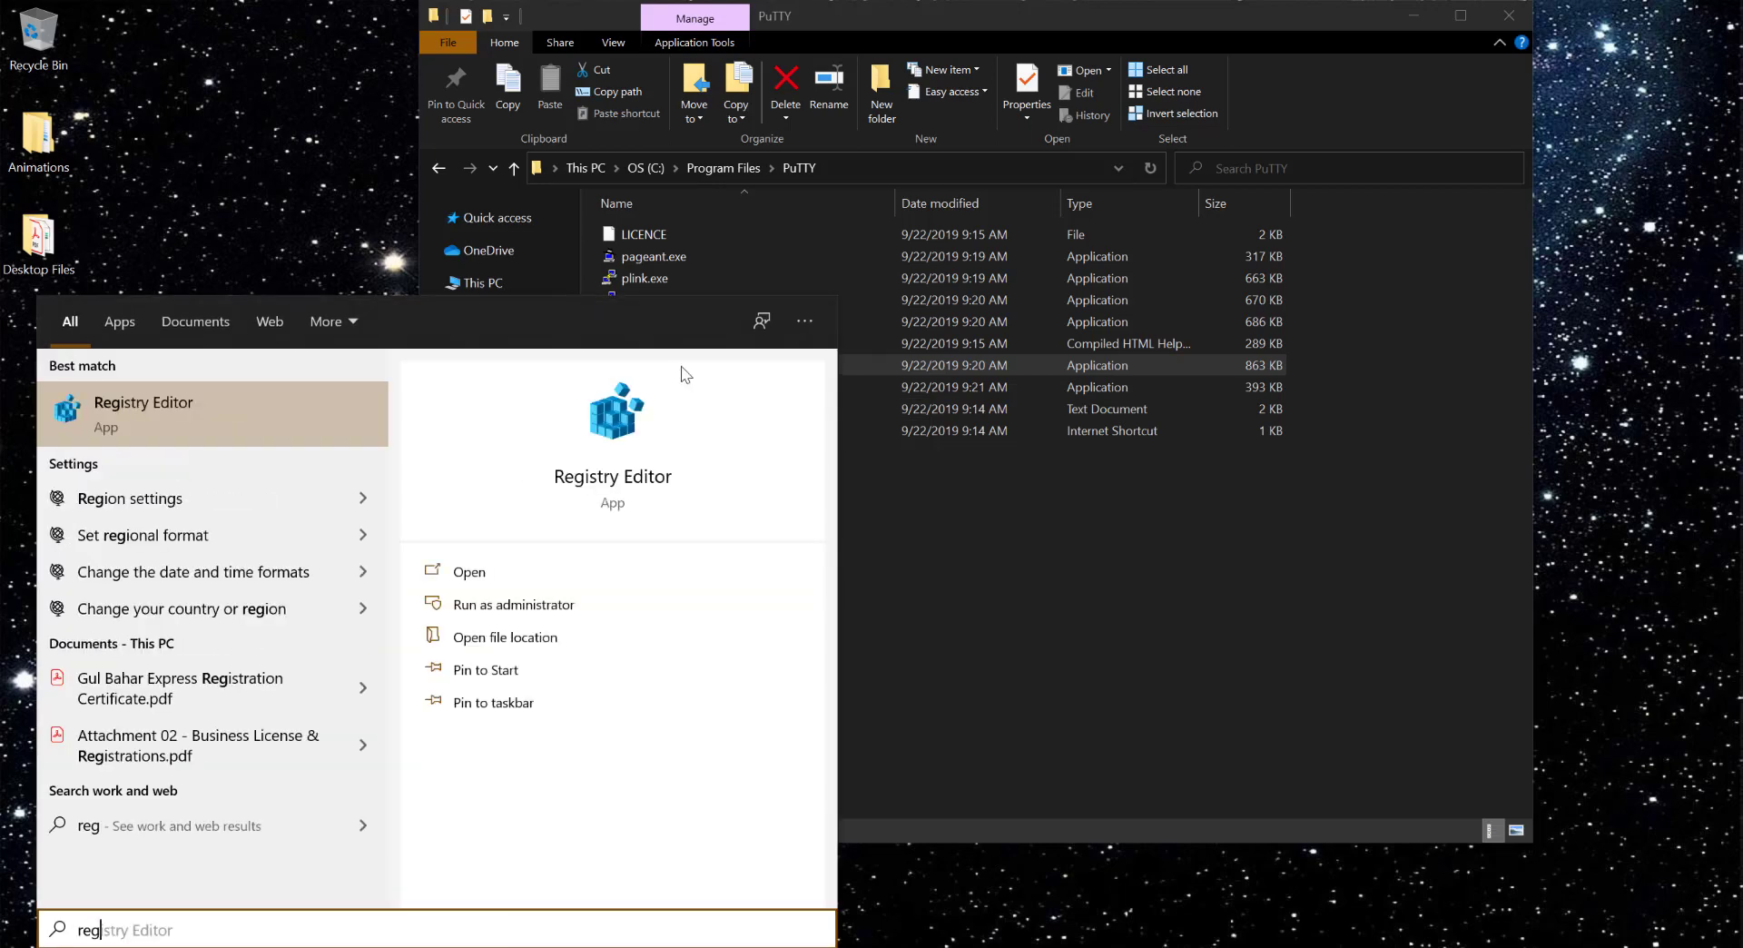
type("edit")
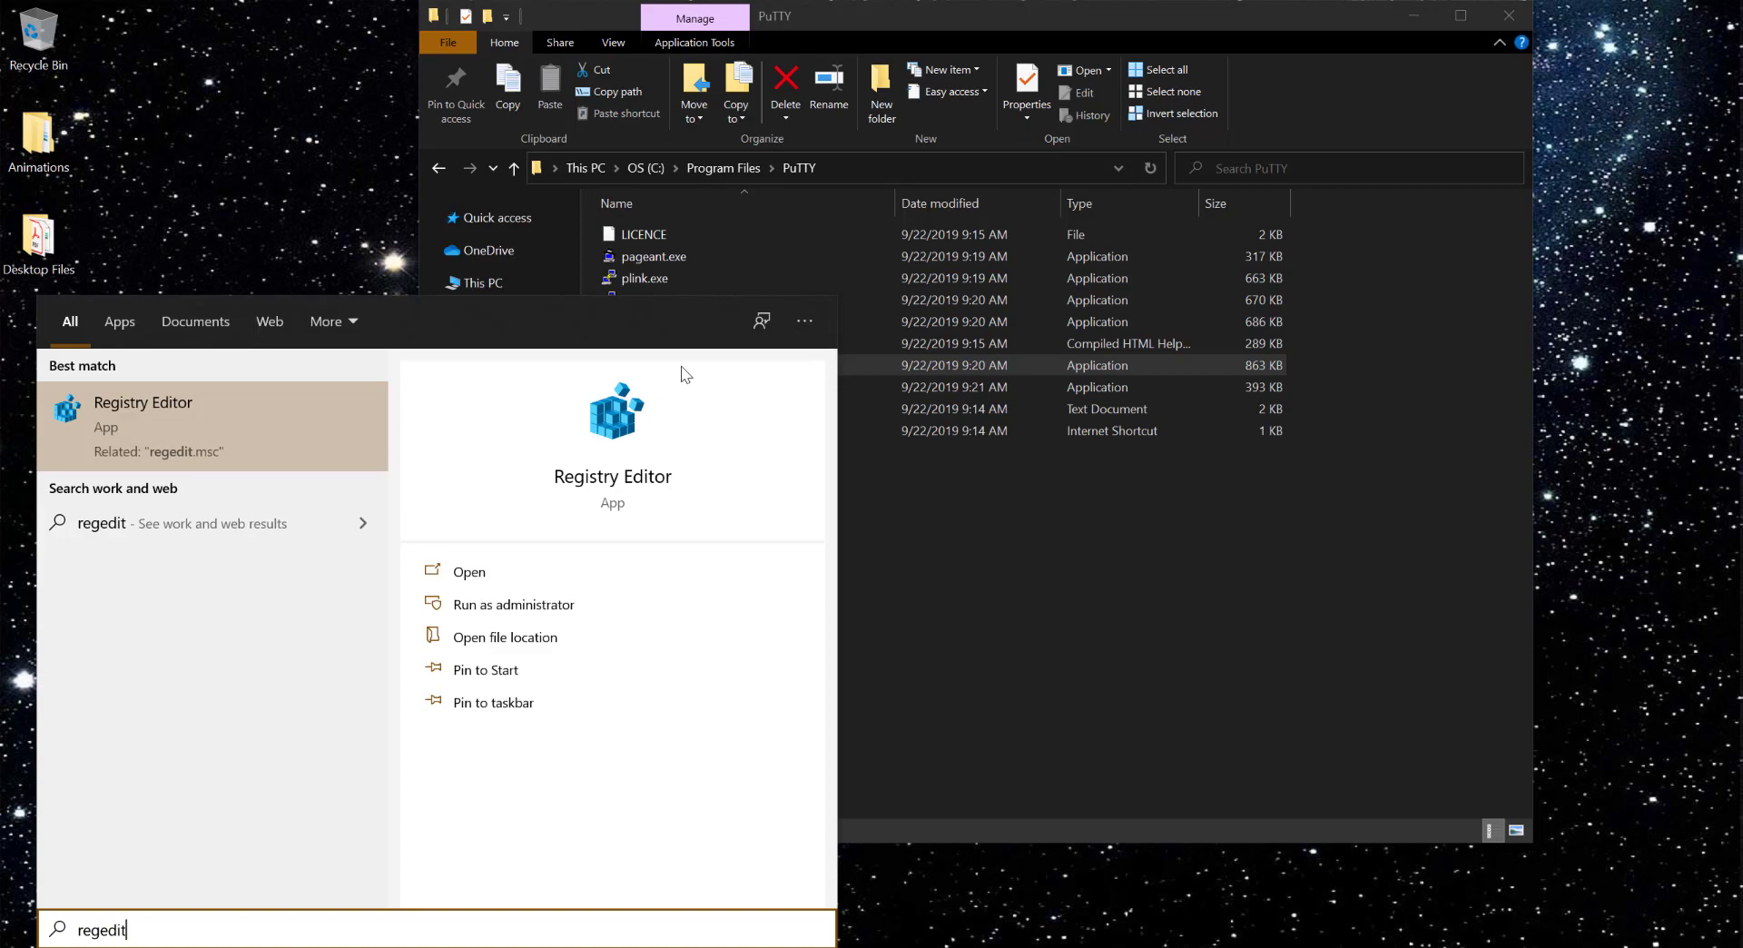
key("Escape")
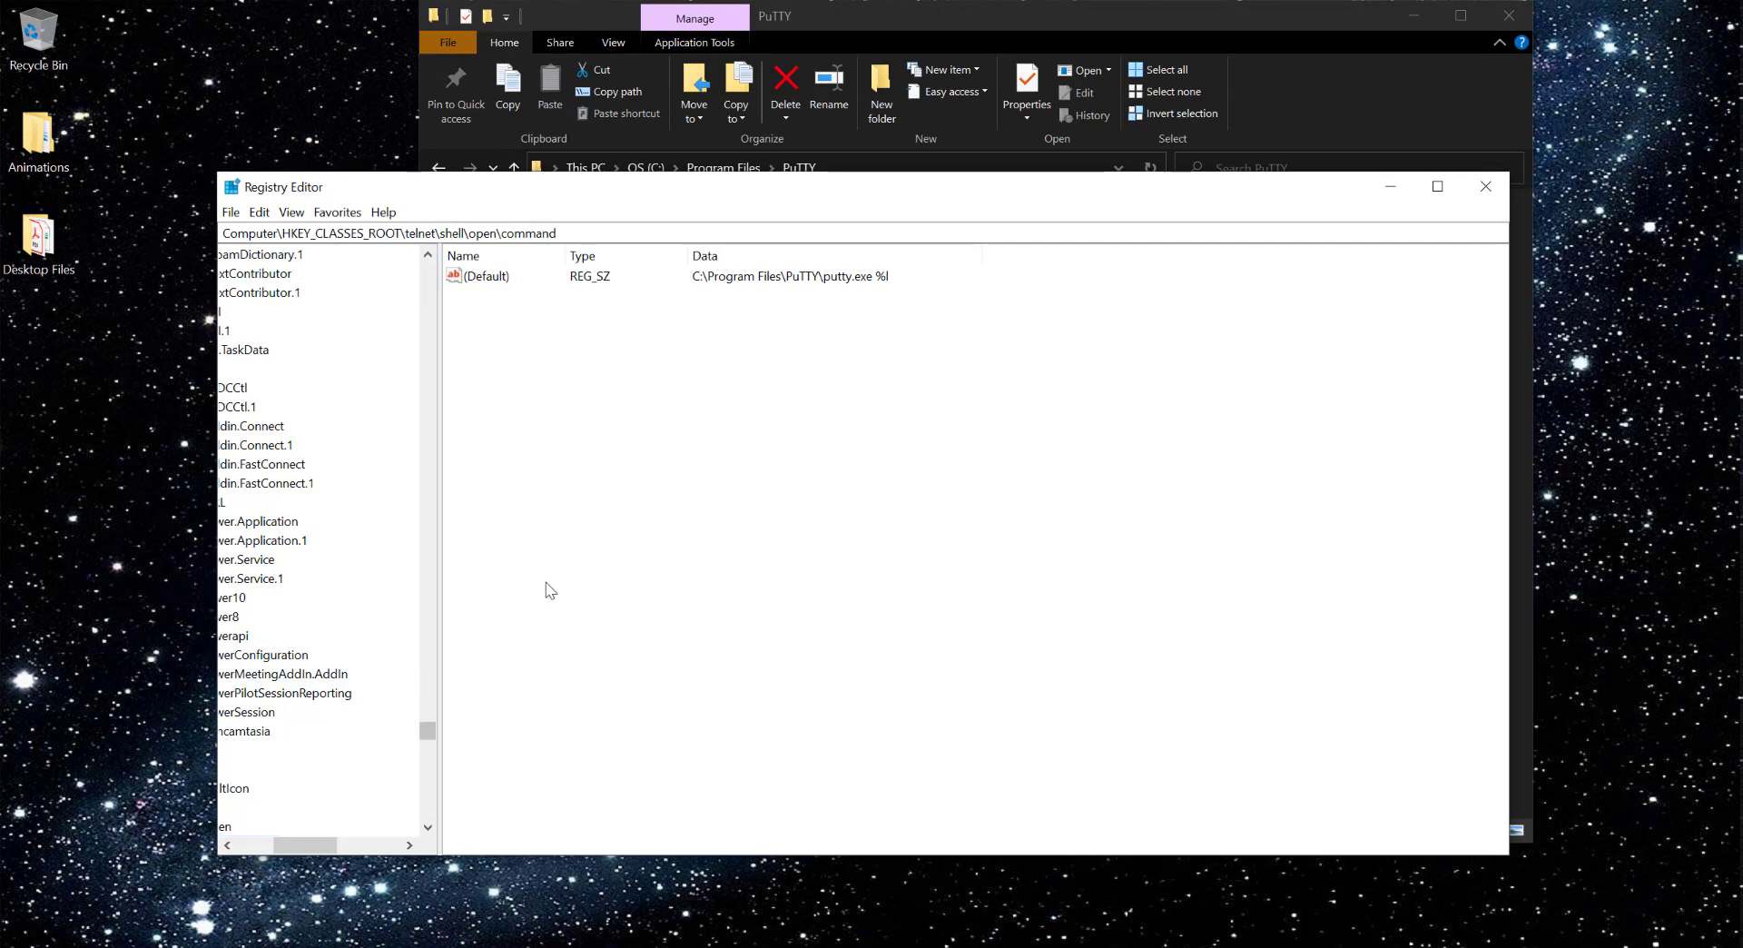
left_click(1438, 185)
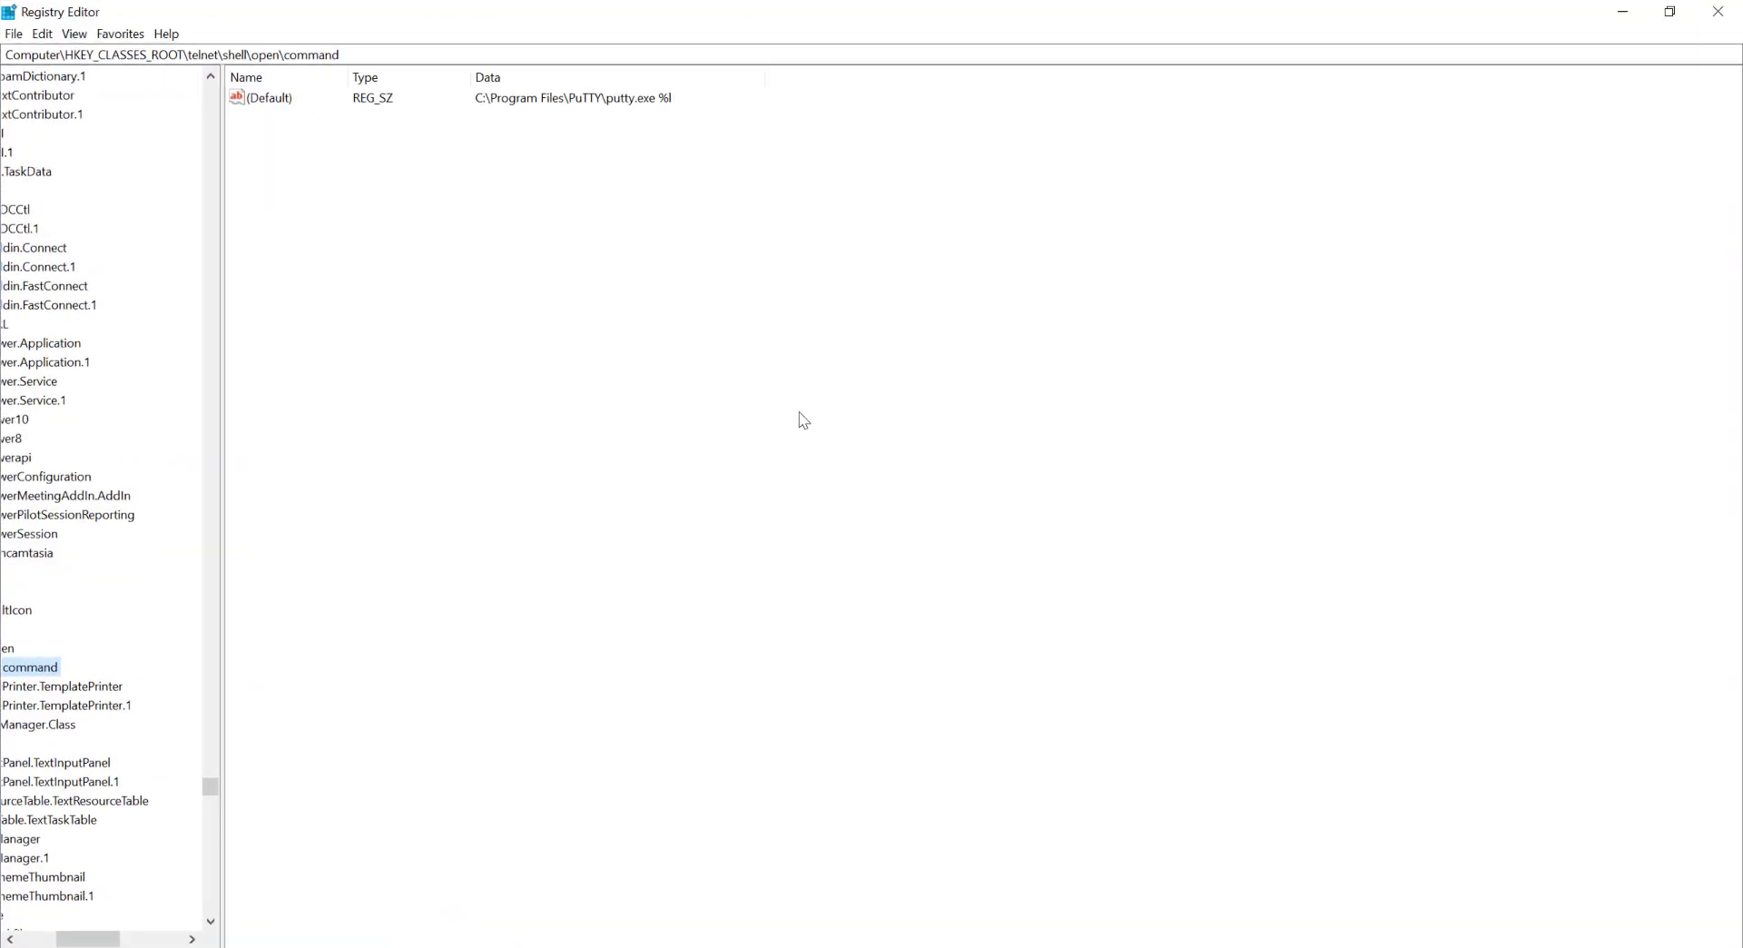
left_click_drag(88, 939, 50, 938)
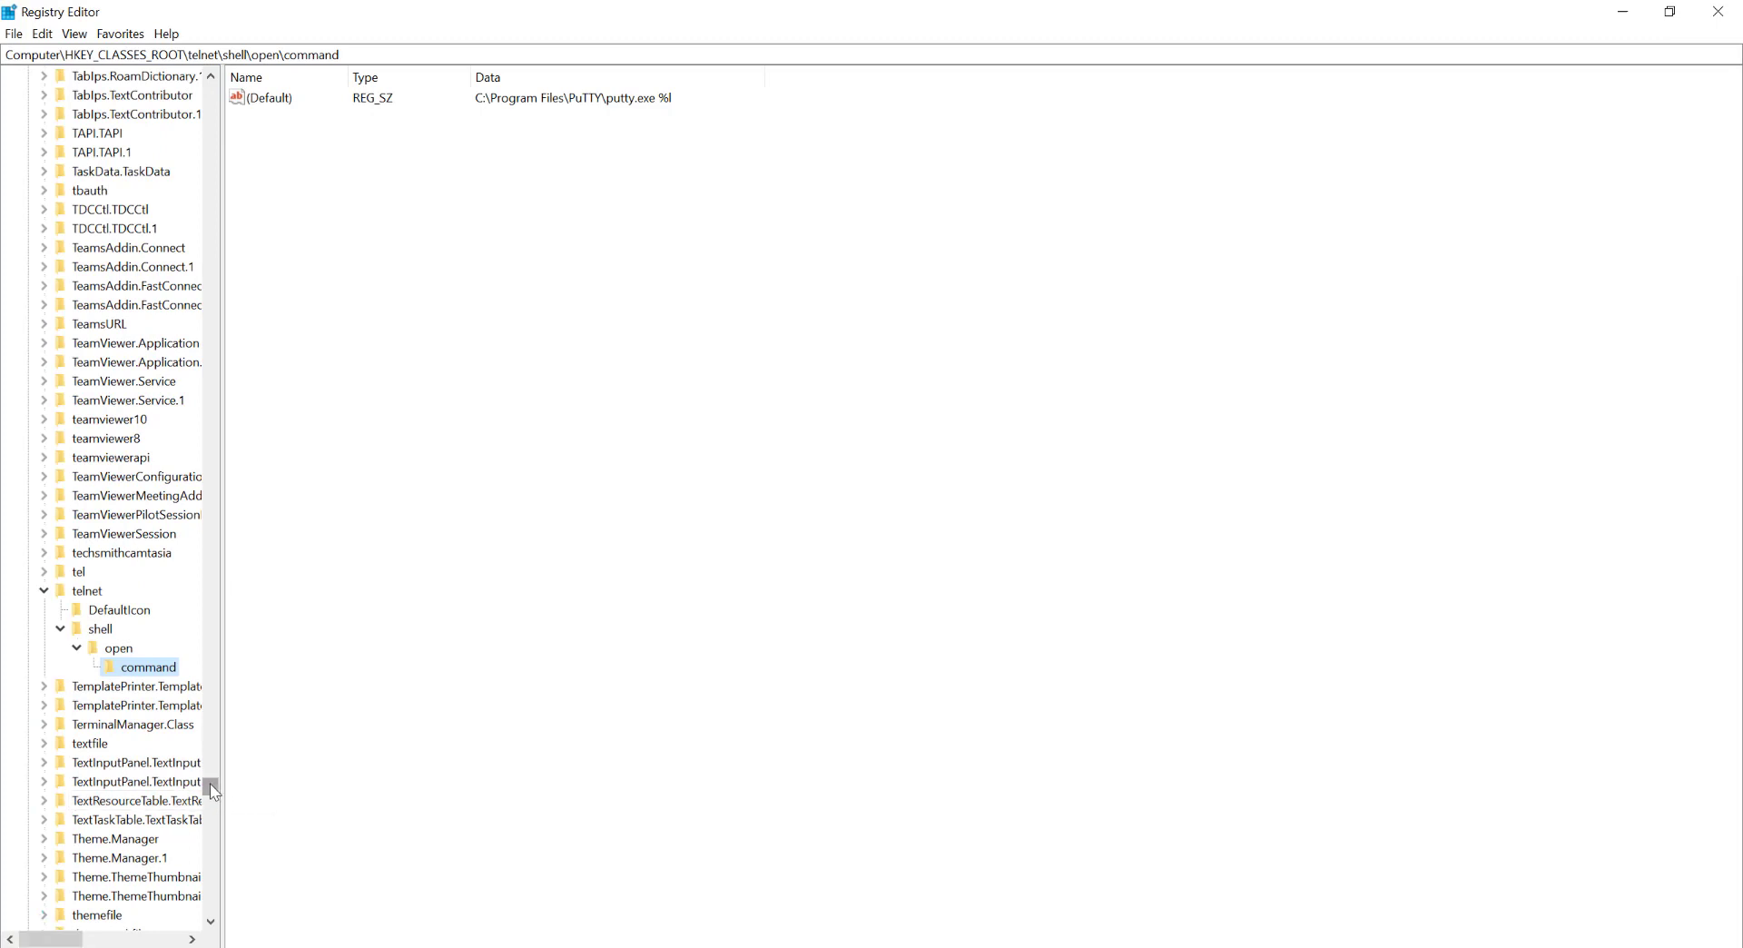
- Go to HKEY_CLASSES_ROOT\telnet\shell\open\command and select its (Default) value
left_click(17, 57)
left_click_drag(64, 55, 219, 57)
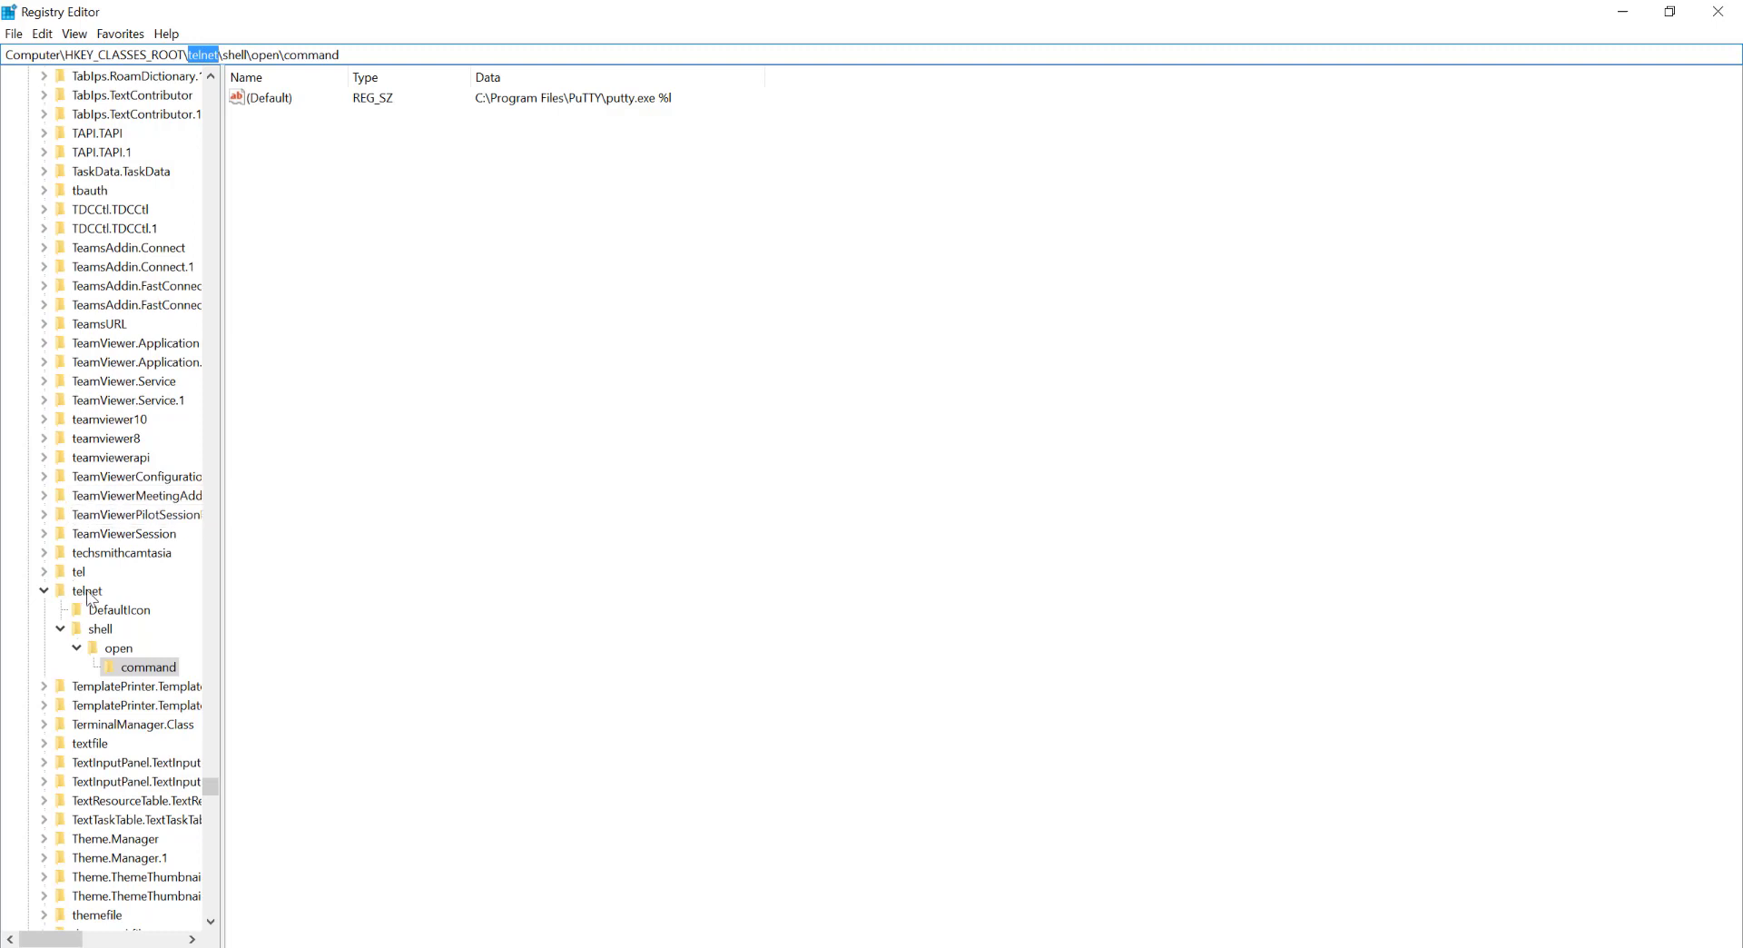
left_click(225, 56)
left_click_drag(257, 56, 346, 57)
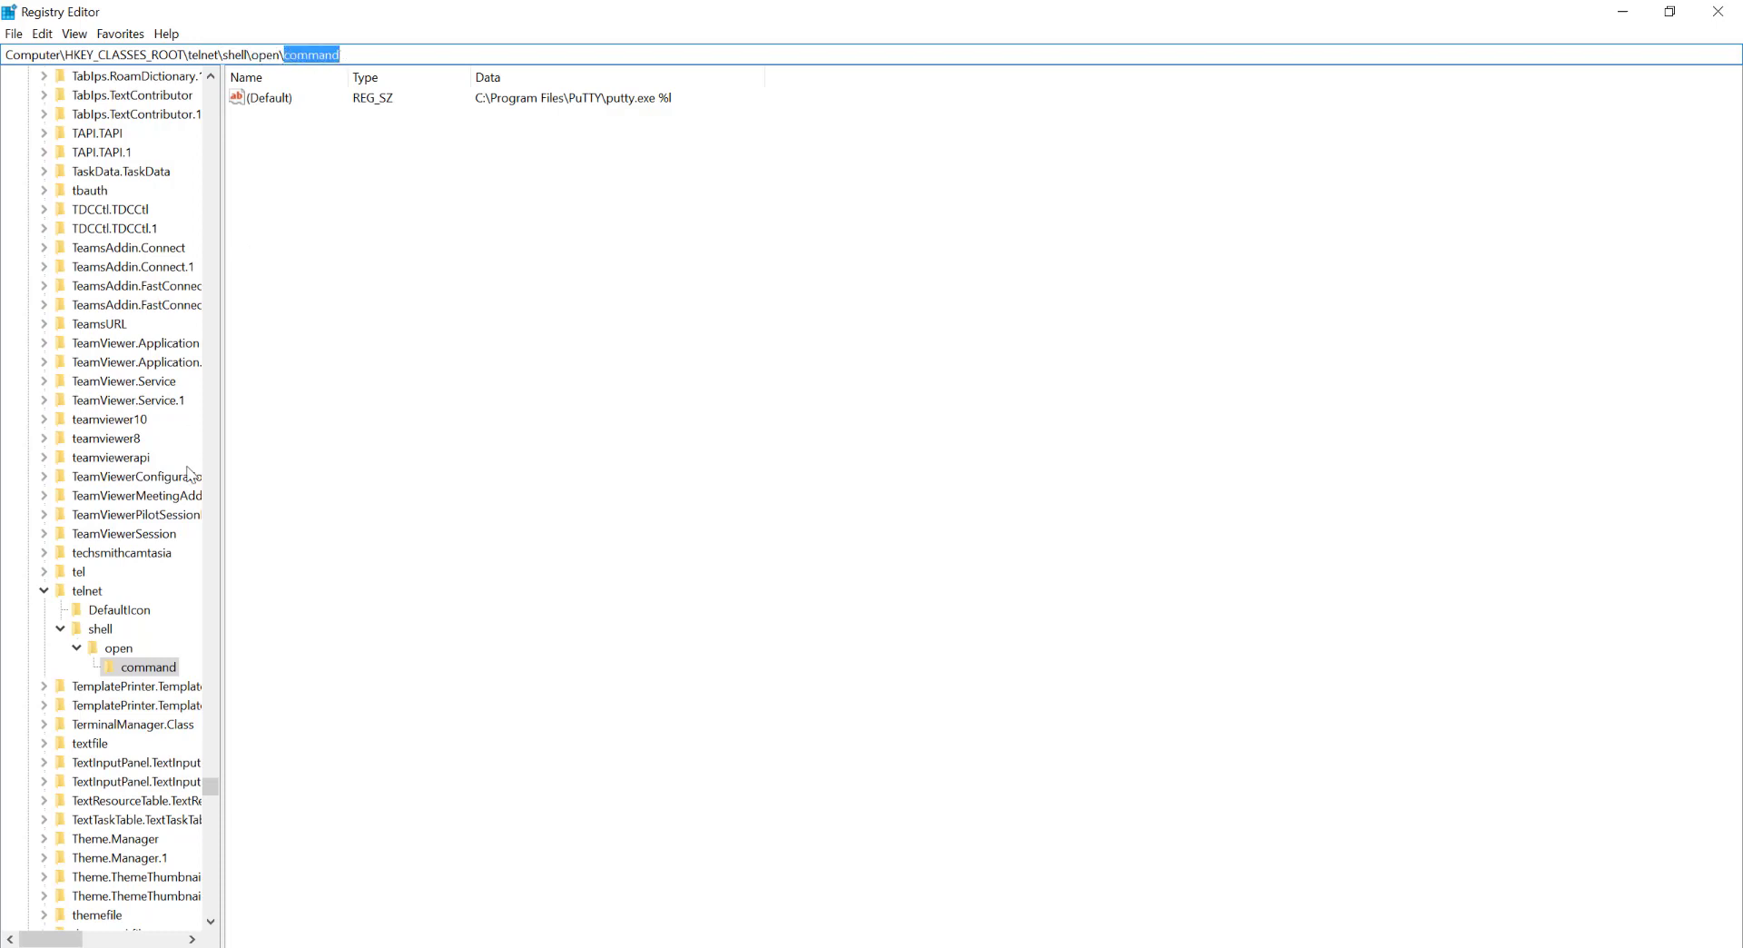
left_click(138, 672)
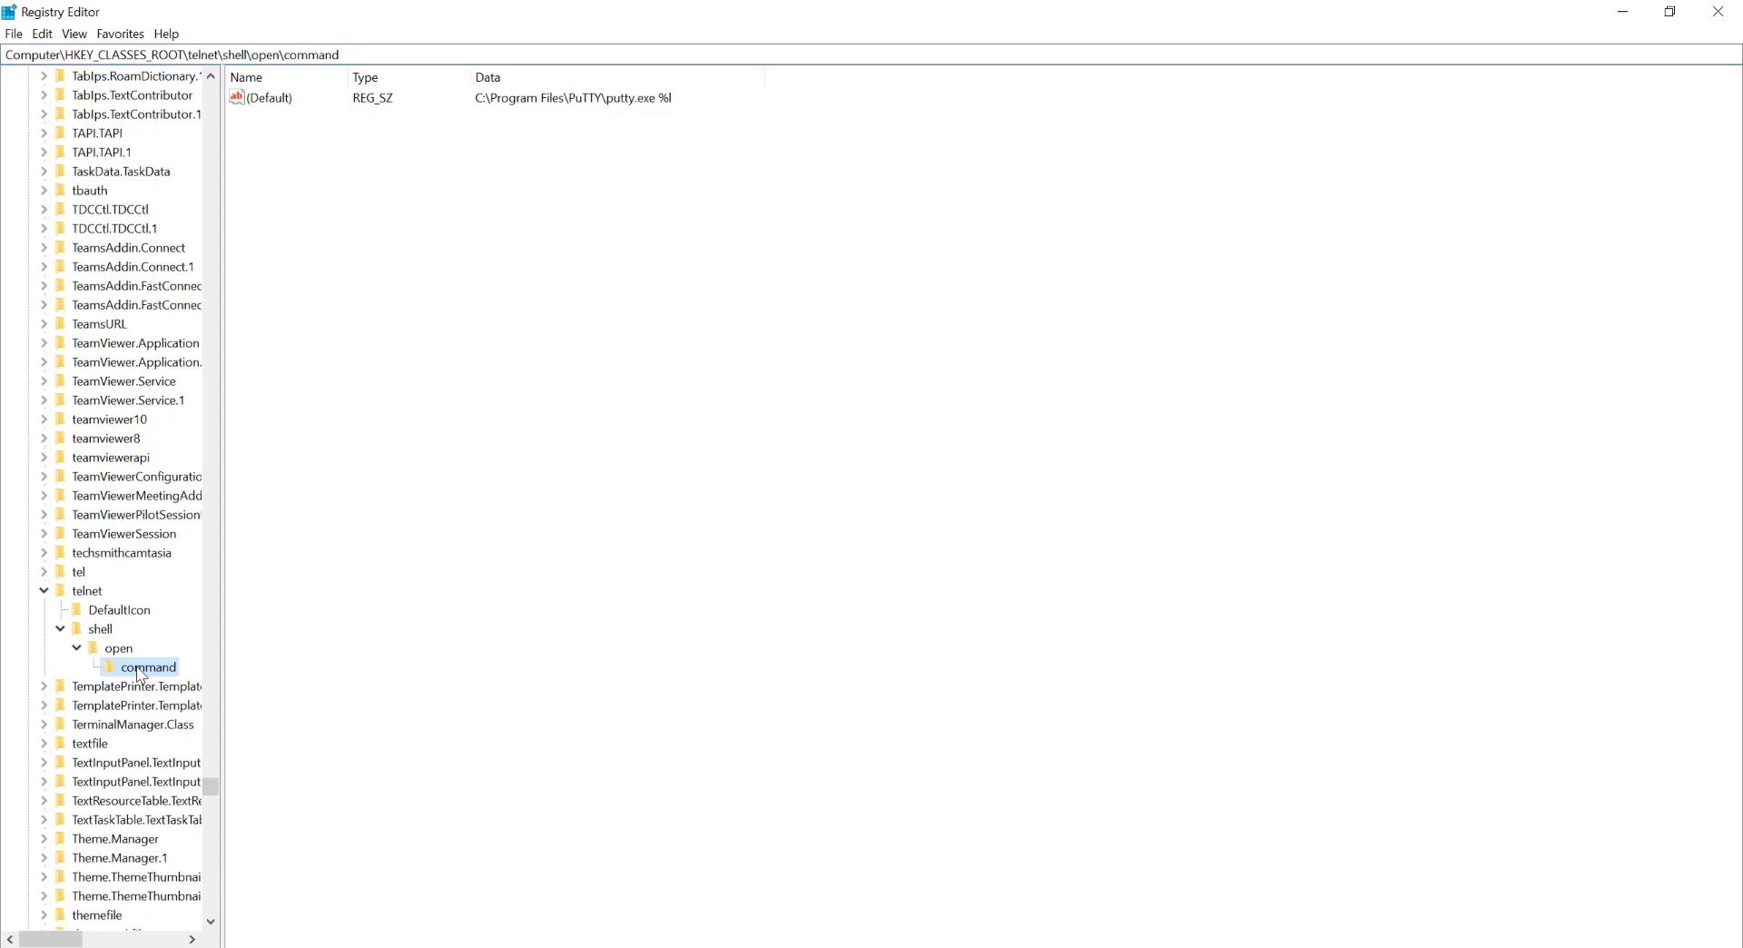
left_click(271, 102)
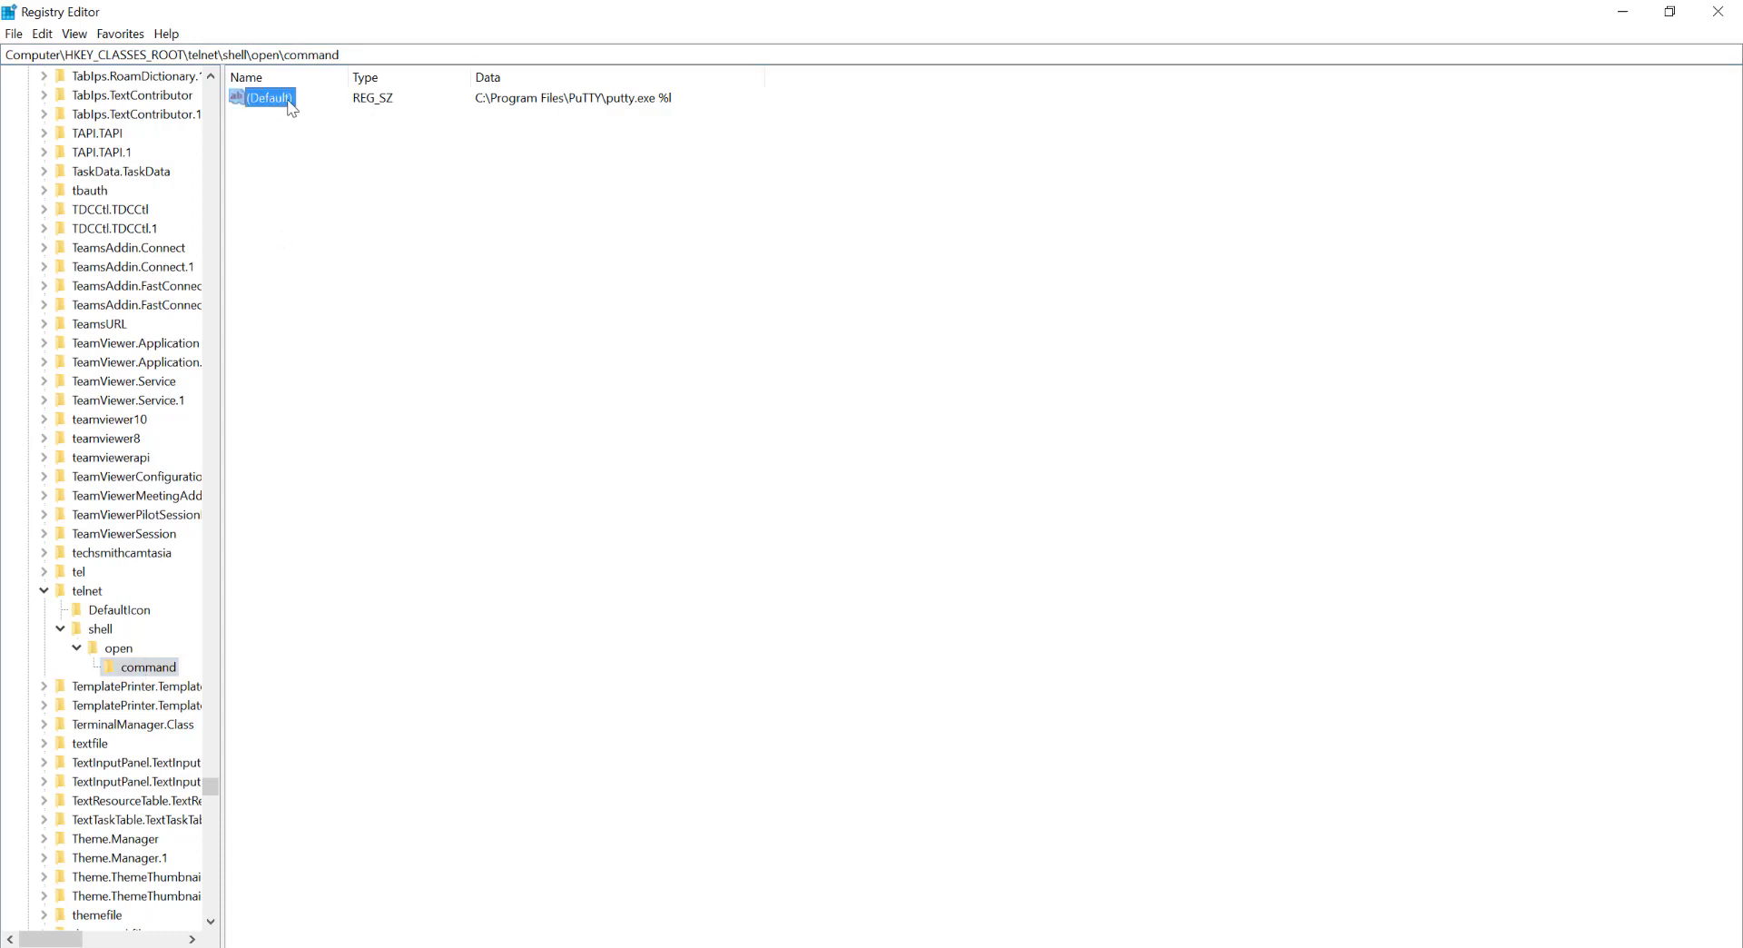
- Confirm the (Default) value data reads C:\Program Files\PuTTY\putty.exe %l and accept it
double_click(272, 98)
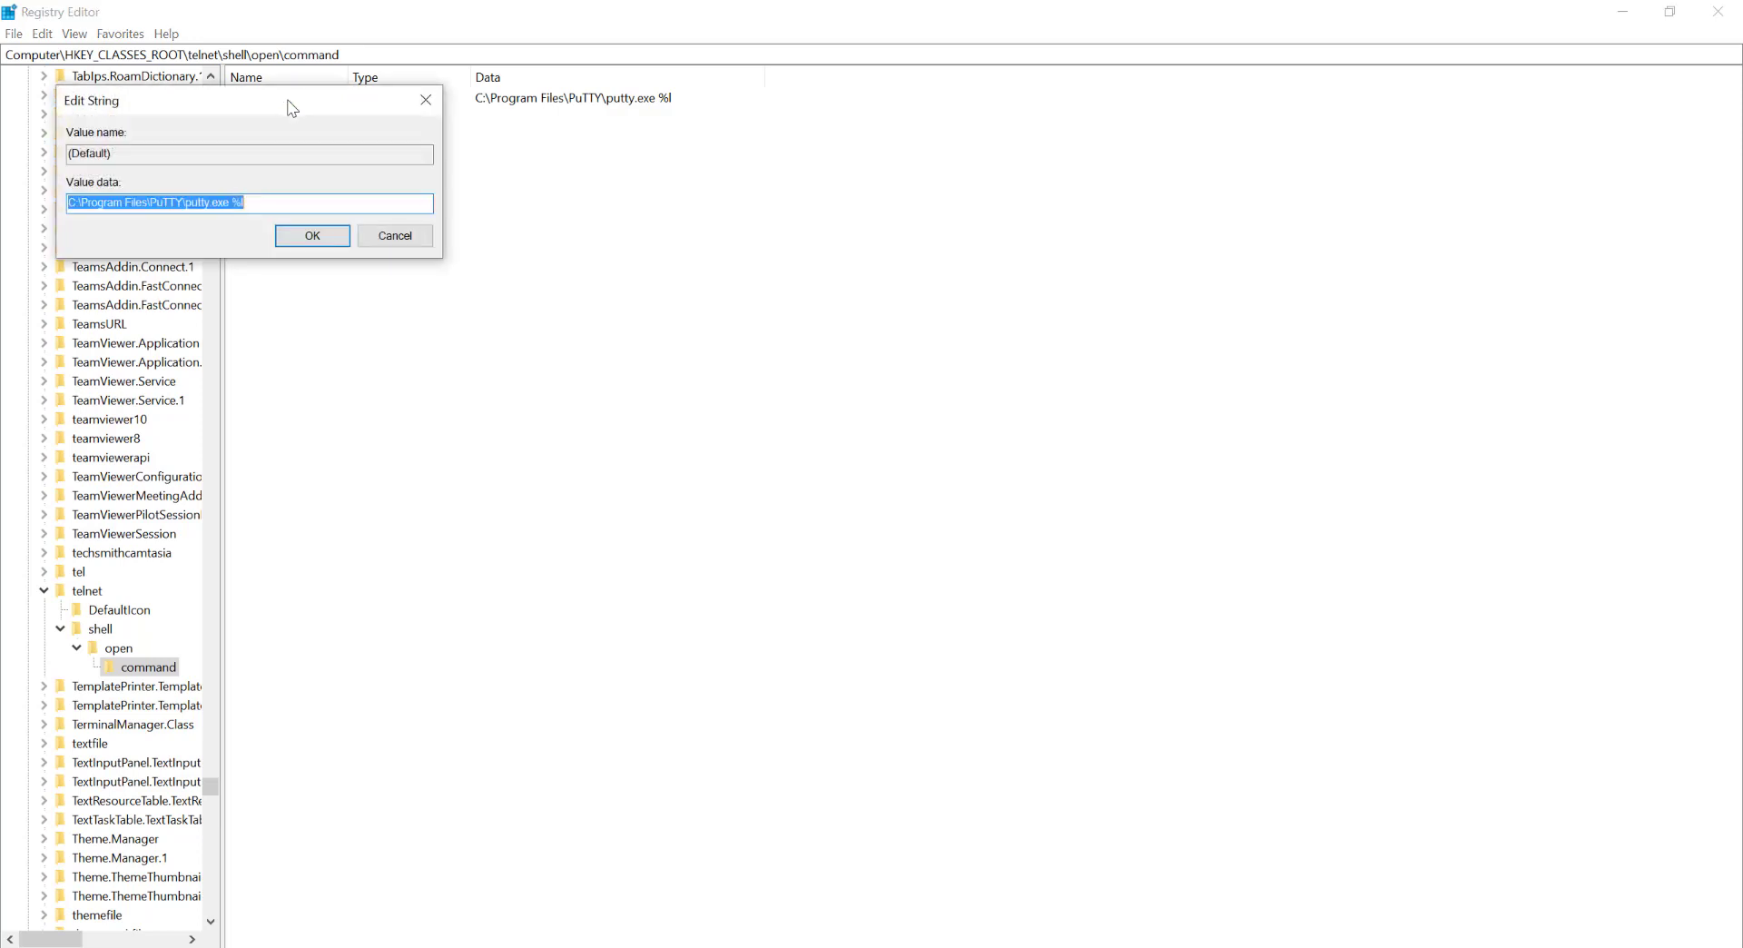
left_click(146, 203)
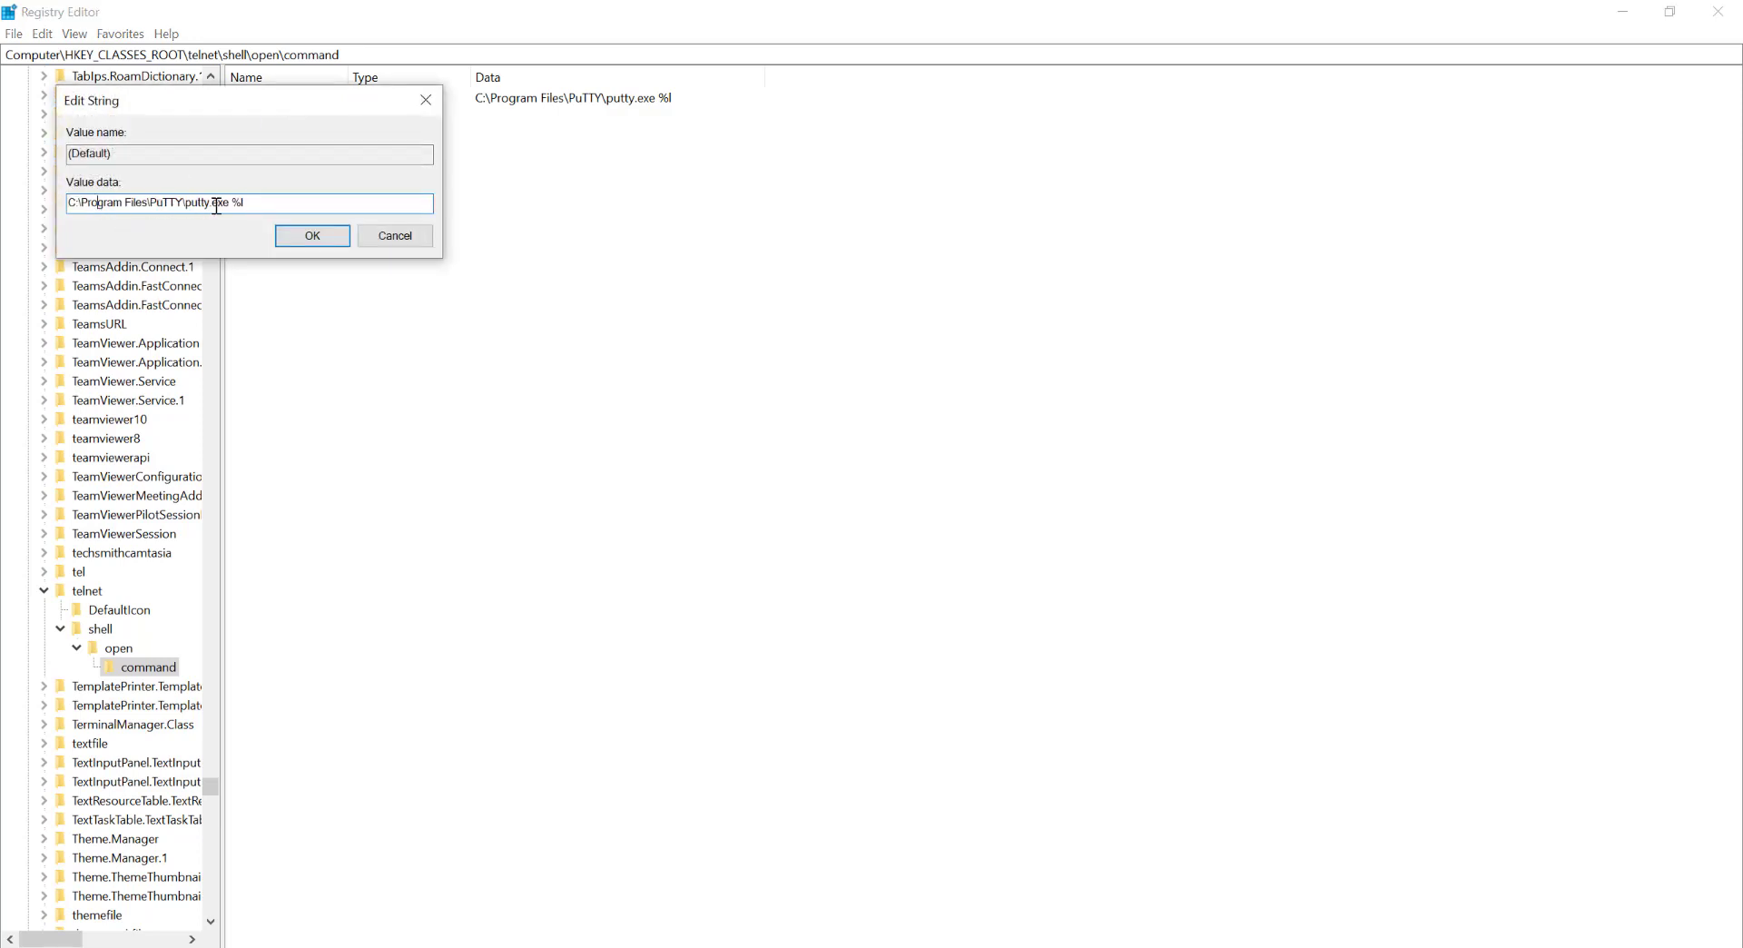
left_click_drag(230, 204, 71, 209)
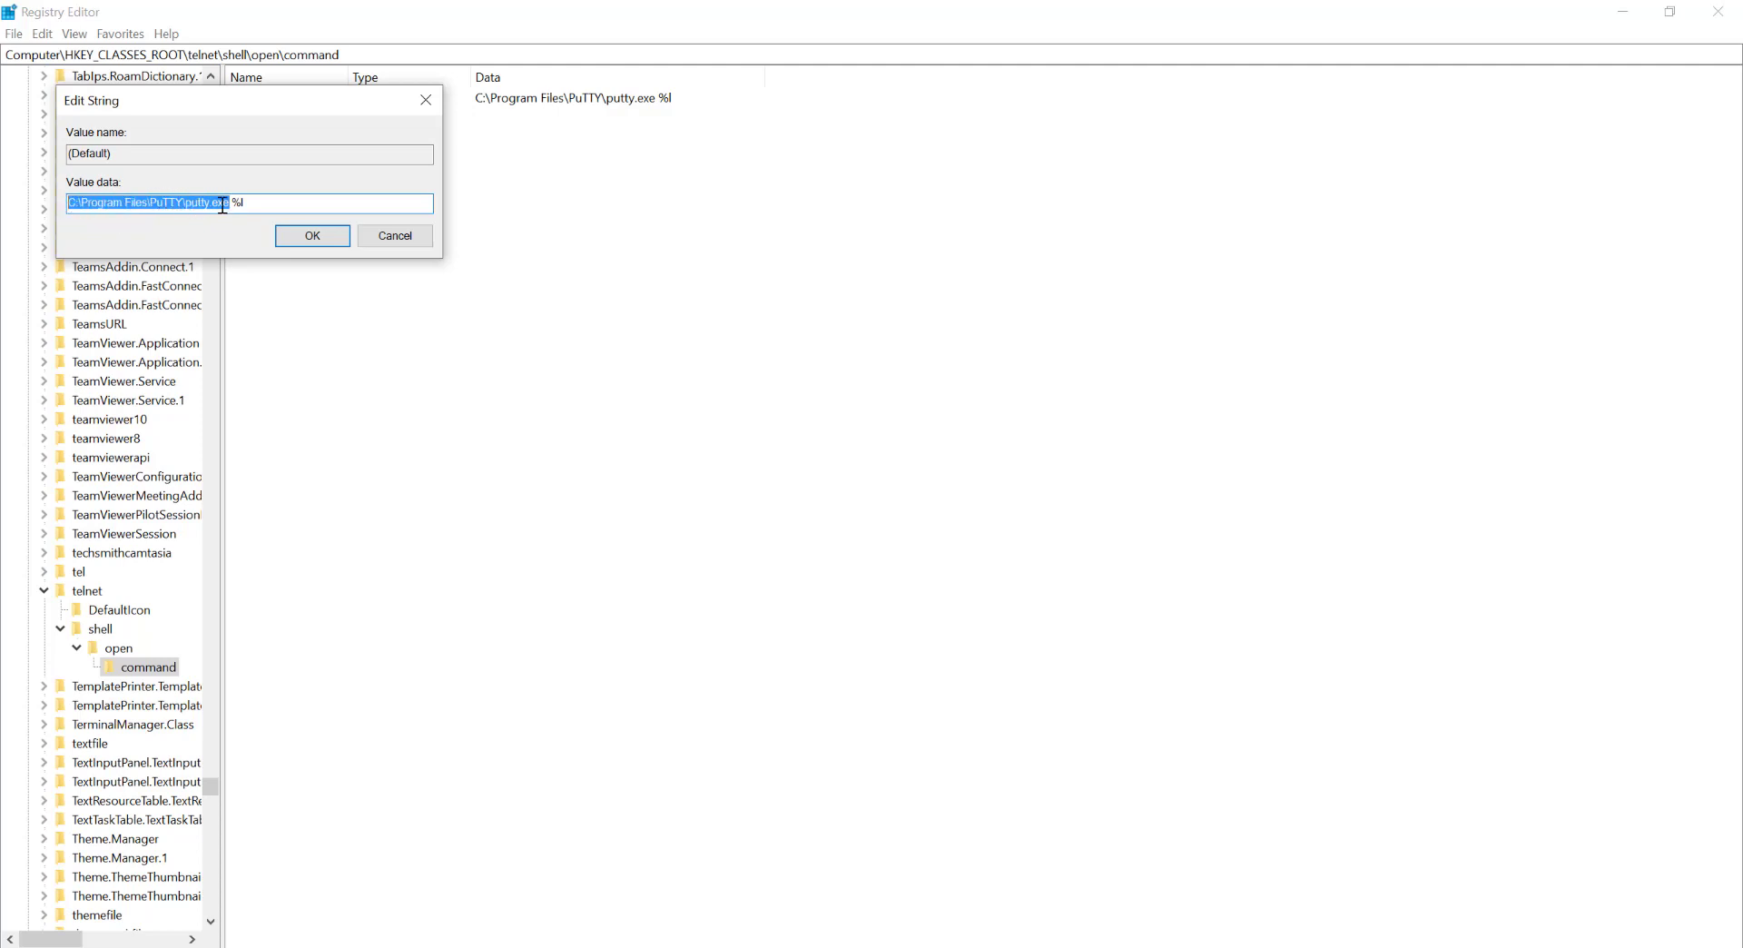
left_click_drag(232, 203, 245, 203)
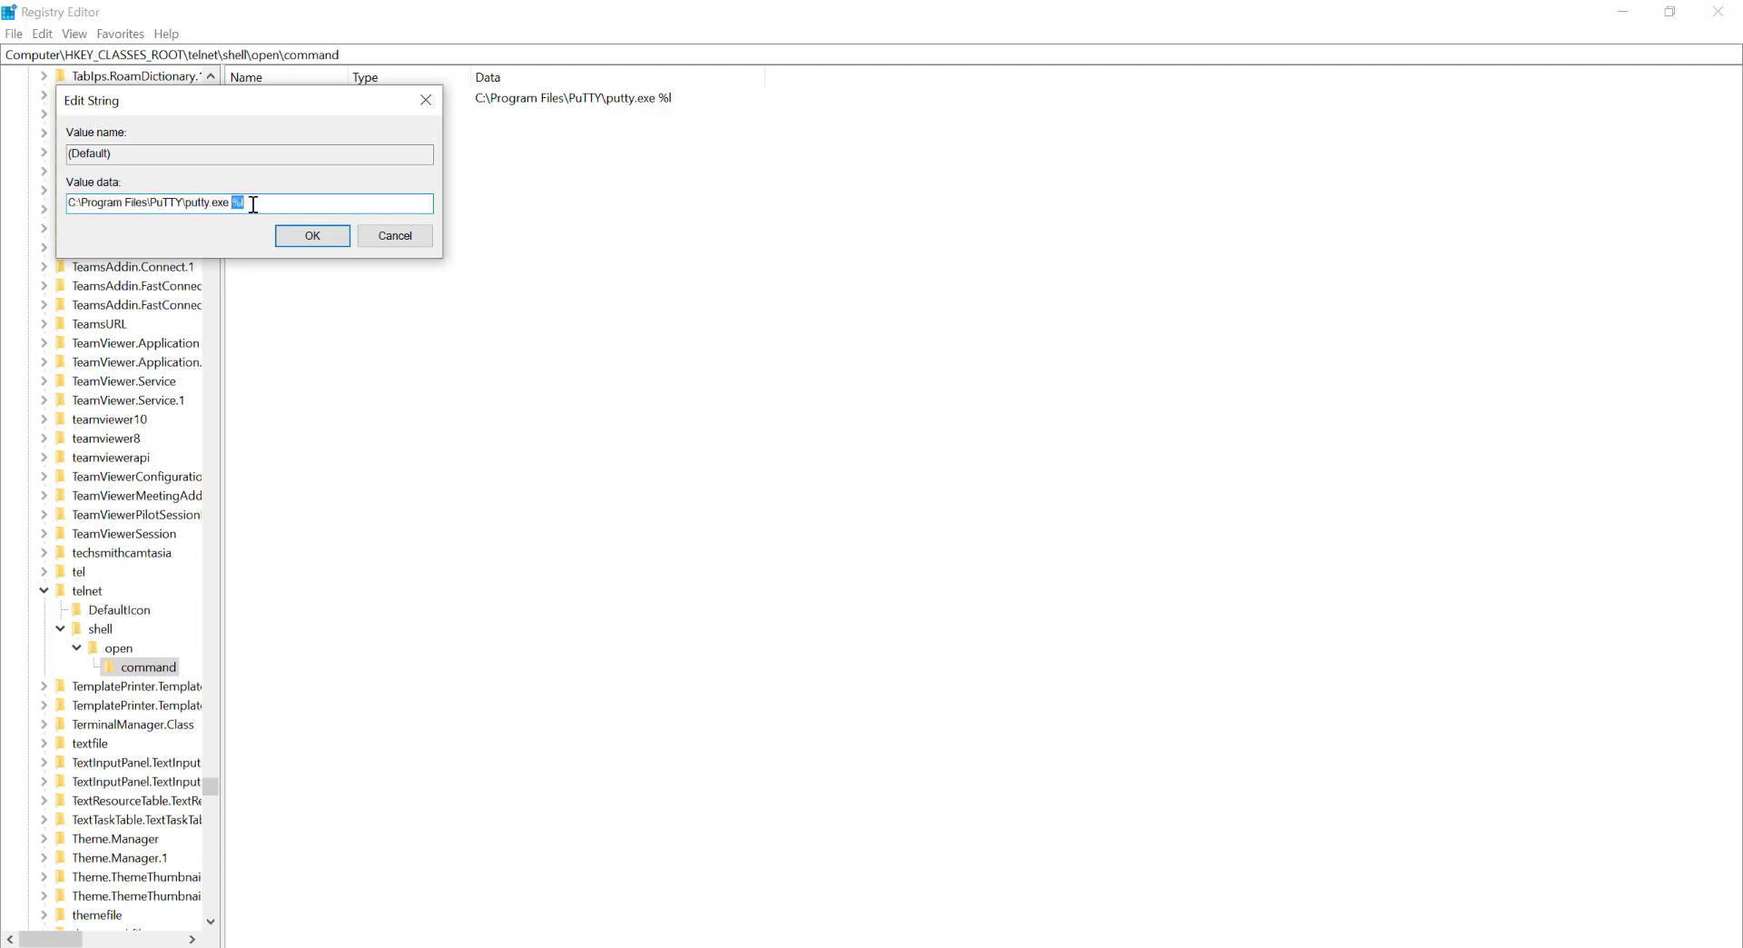
left_click(293, 238)
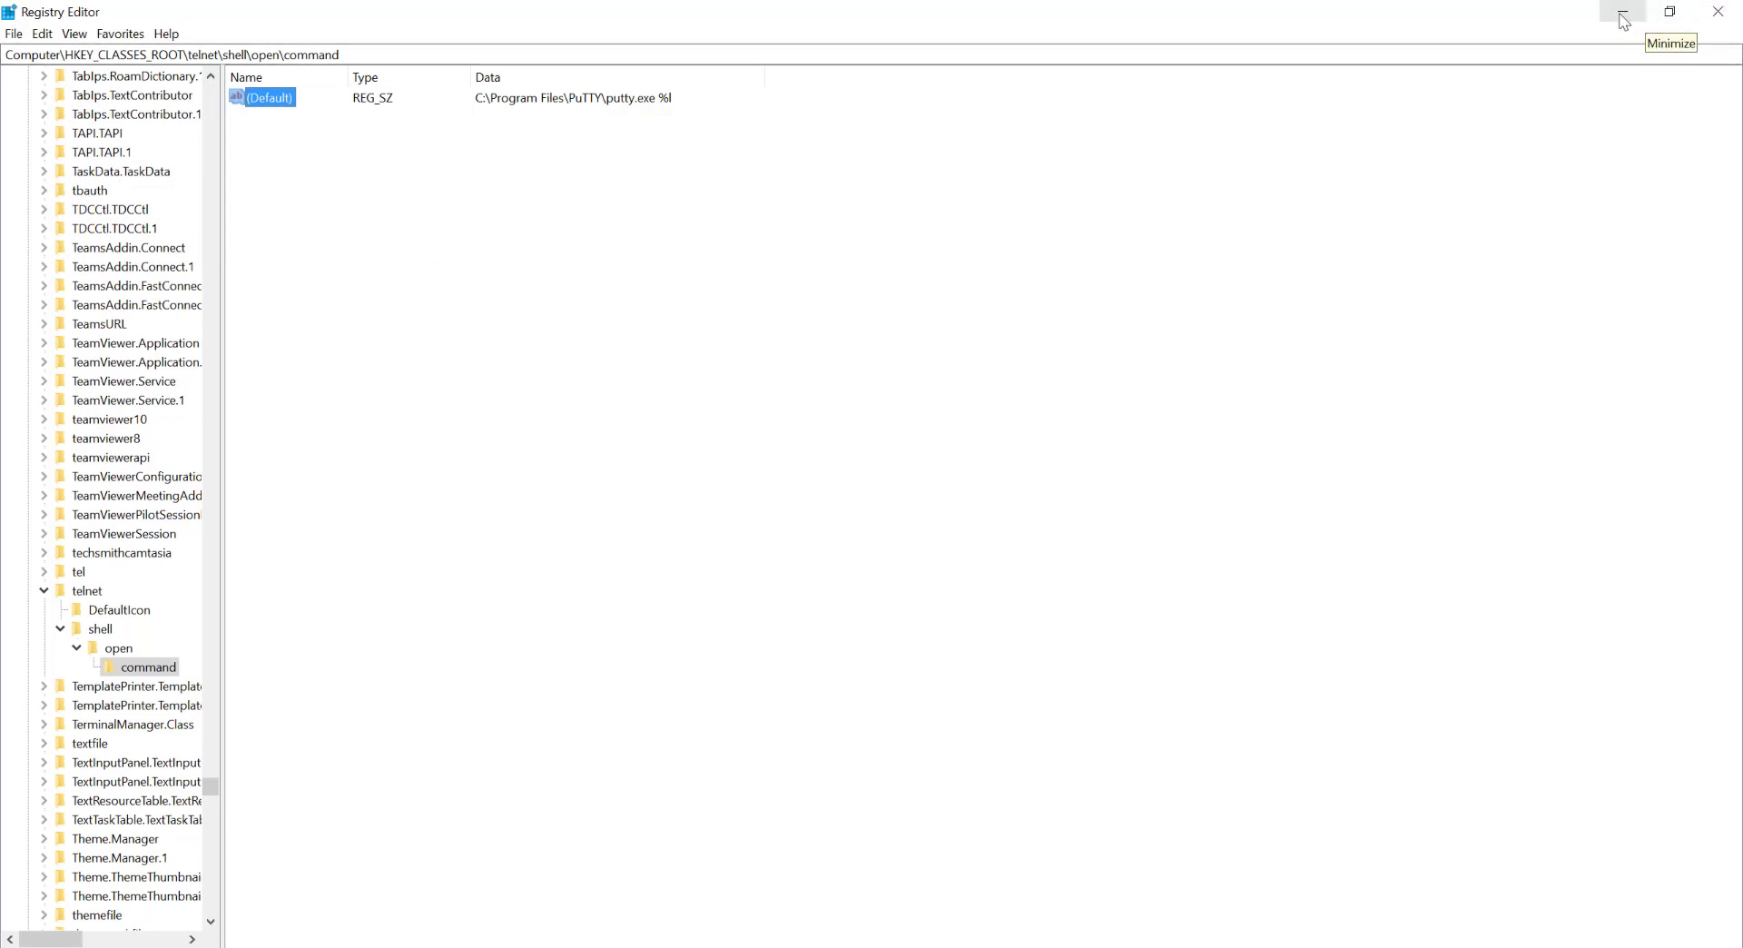
- Close Registry Editor and enter 192.168.78.138 as the Chrome address
left_click(1718, 11)
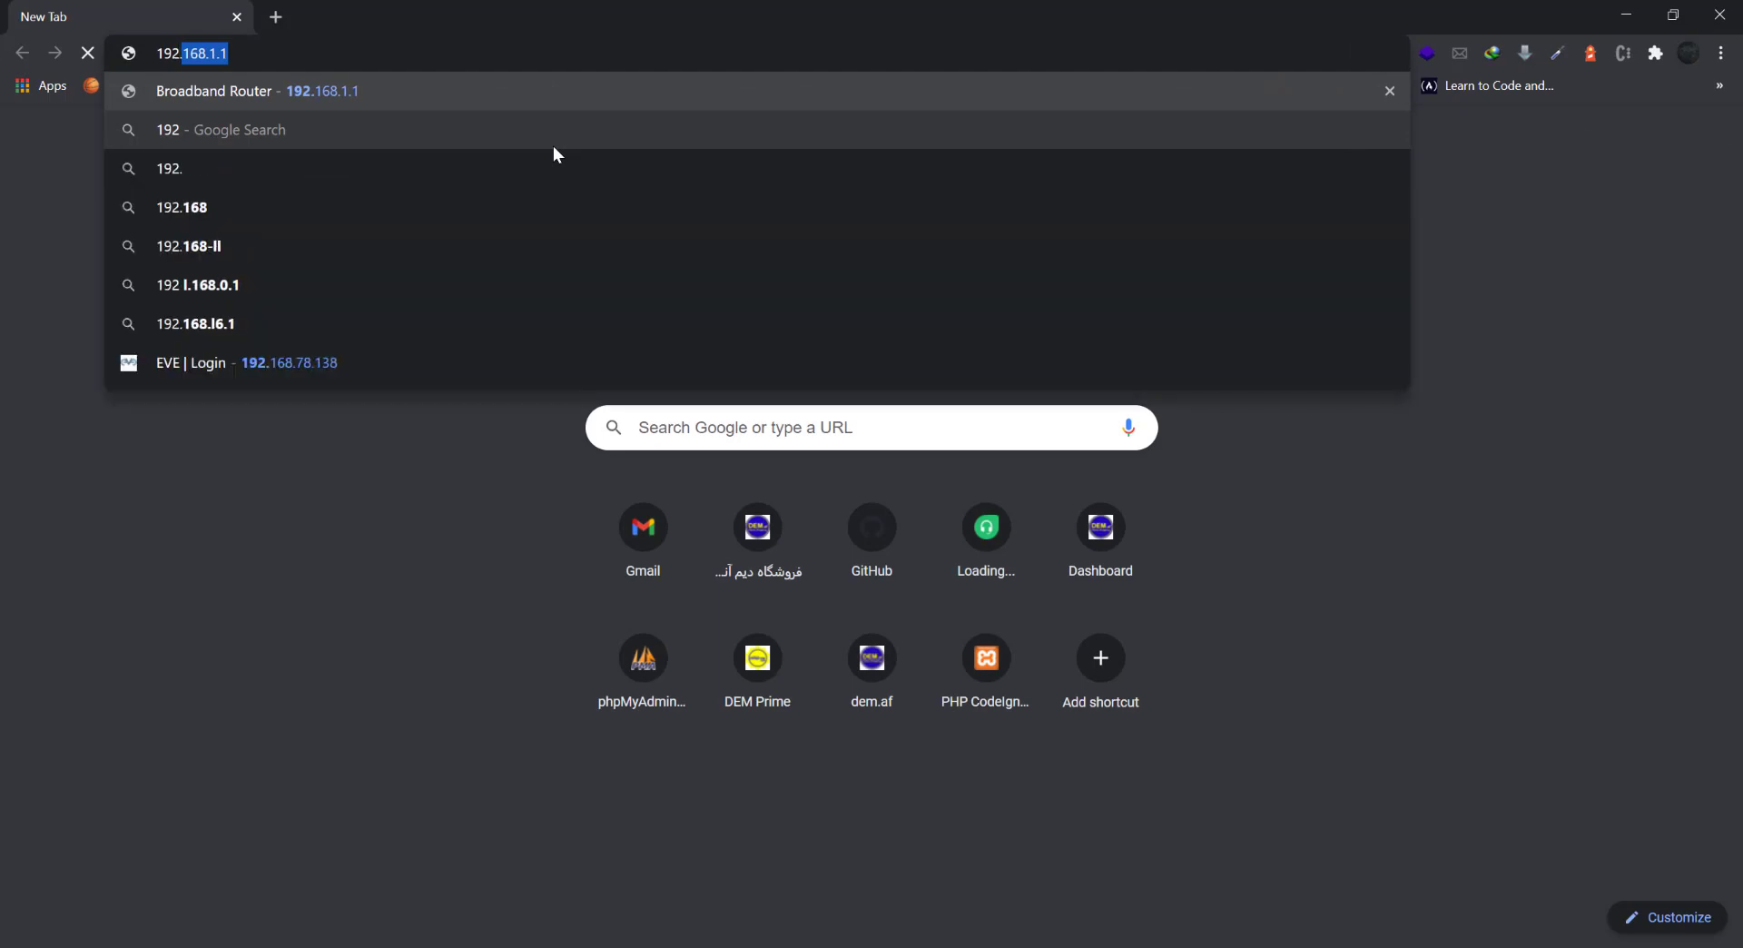
type(".168.78.138/legacy/")
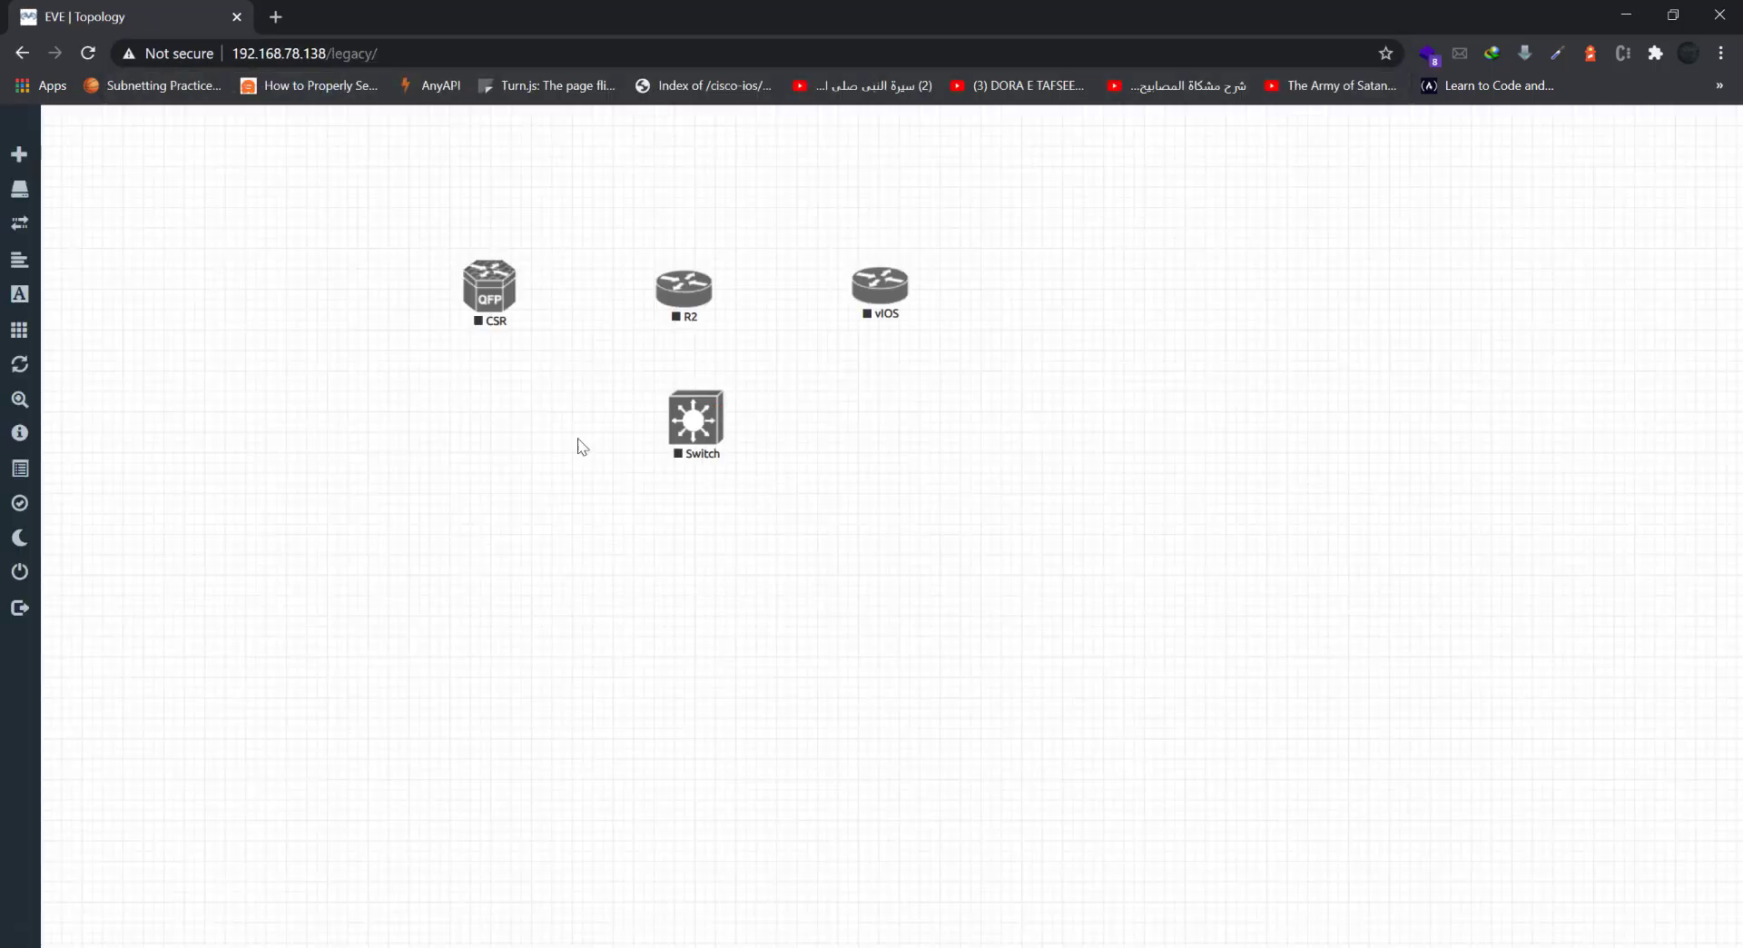
- Start node R2 from its context menu and open its telnet console link
right_click(681, 312)
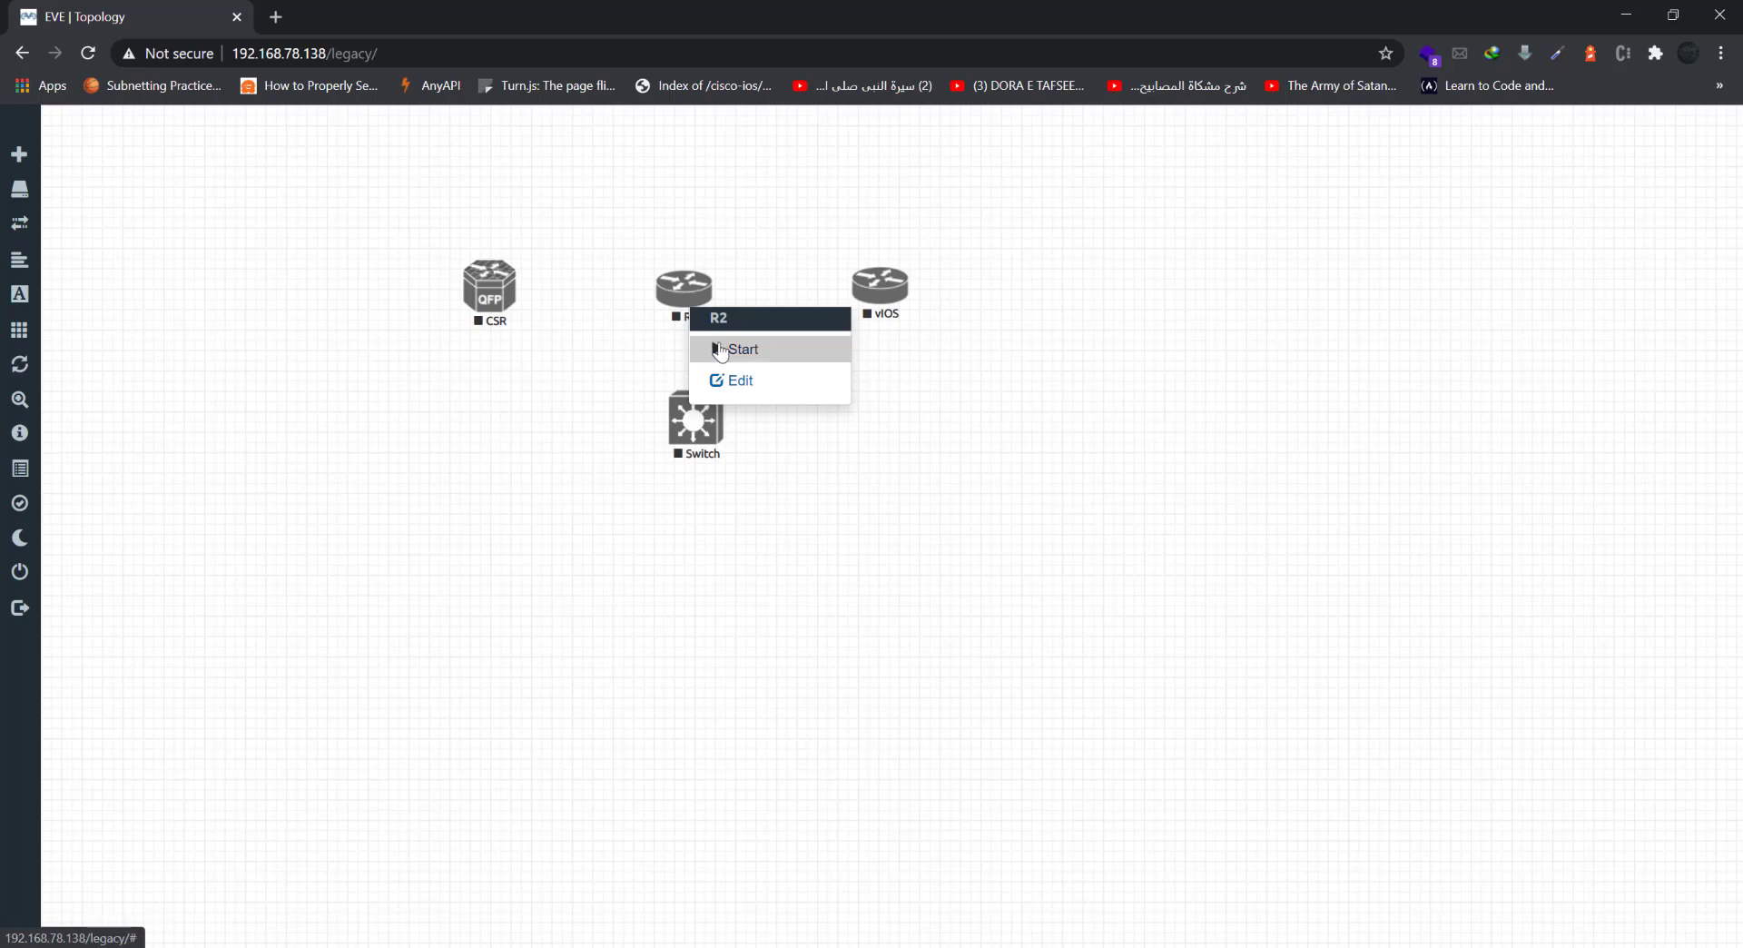
left_click(721, 350)
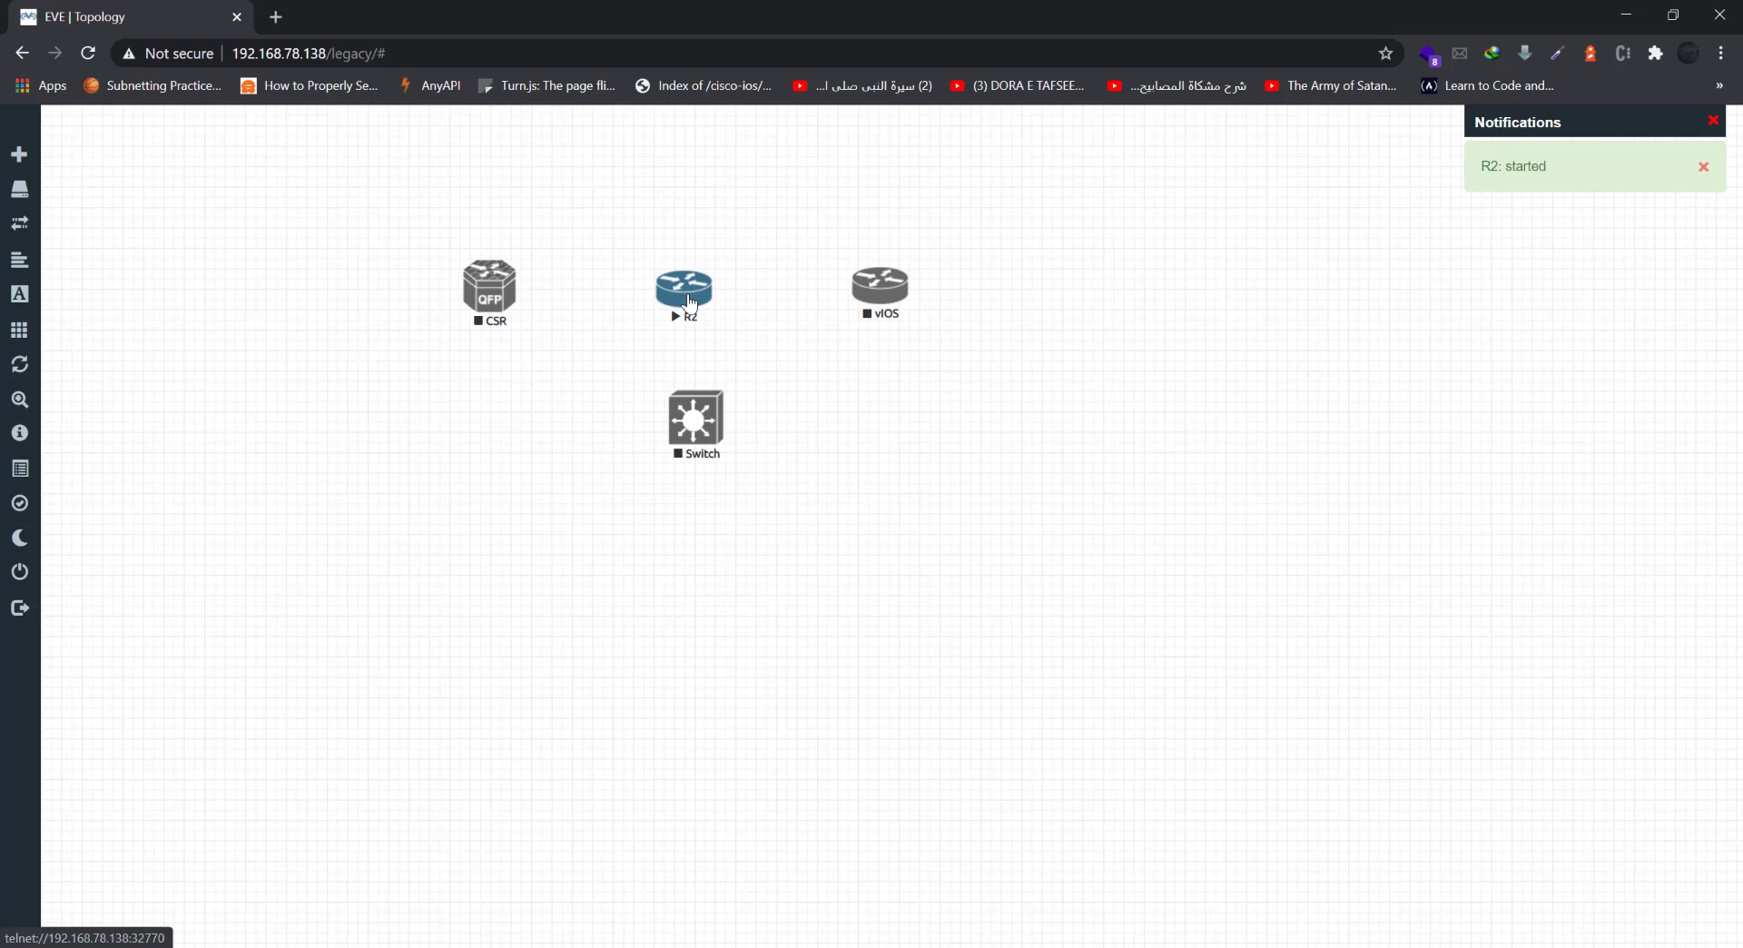
left_click(689, 303)
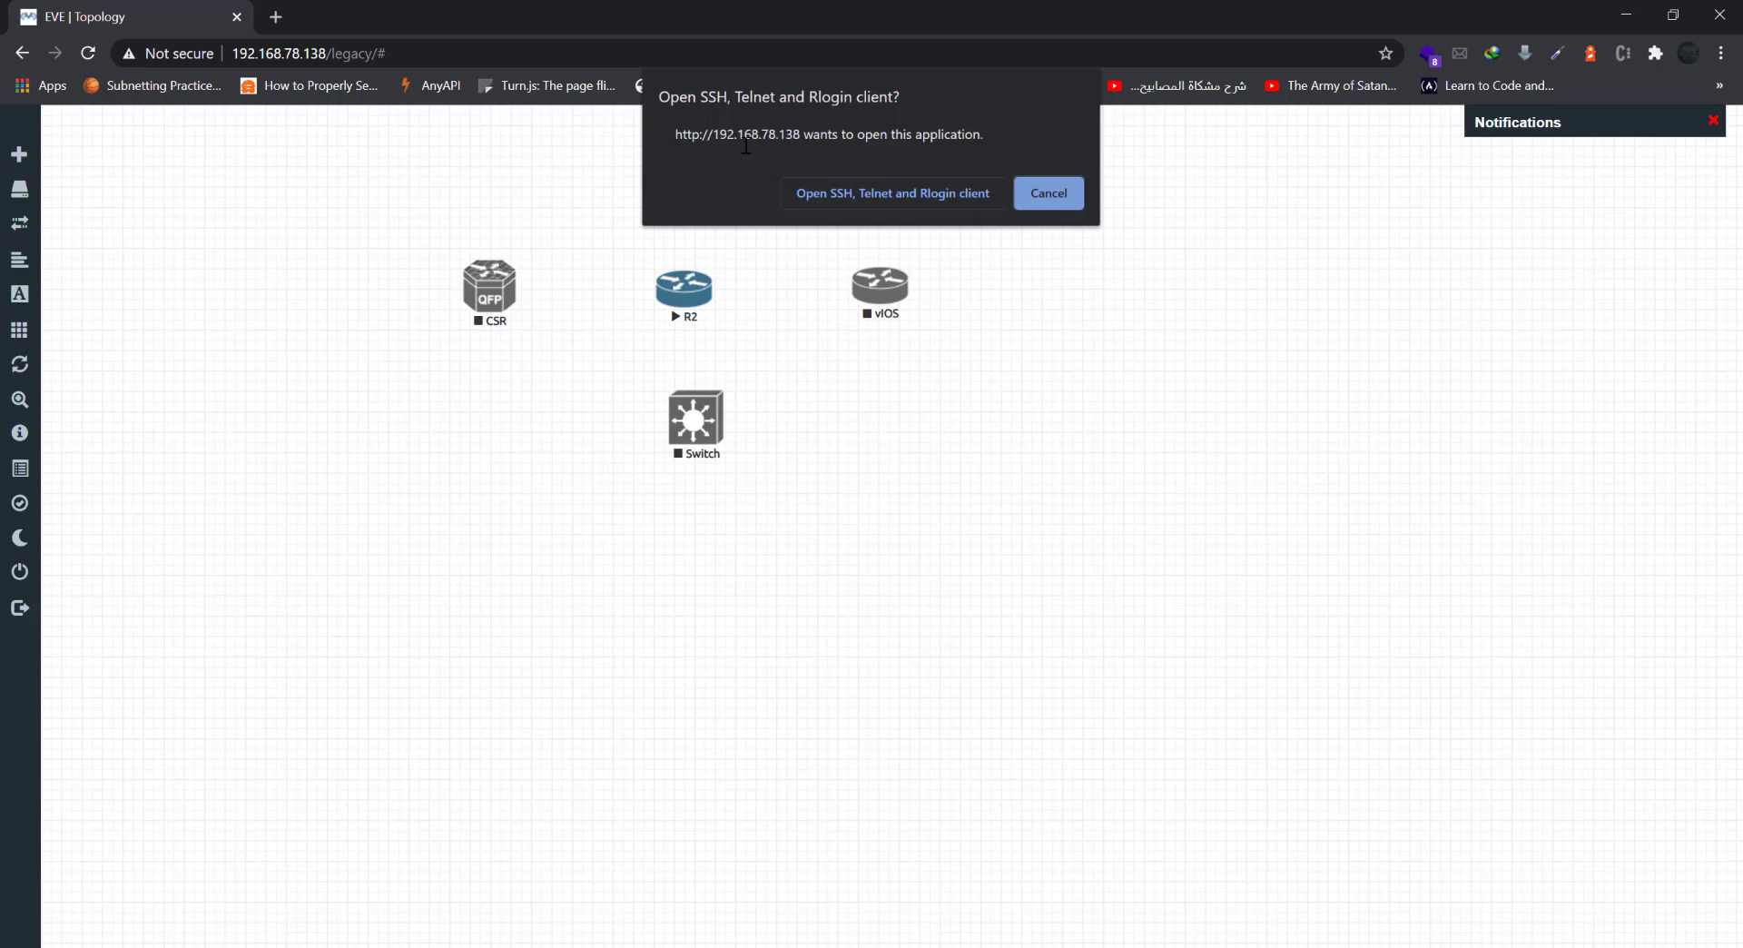
- Allow the browser prompt to open R2's console in the SSH, Telnet and Rlogin client
left_click(843, 193)
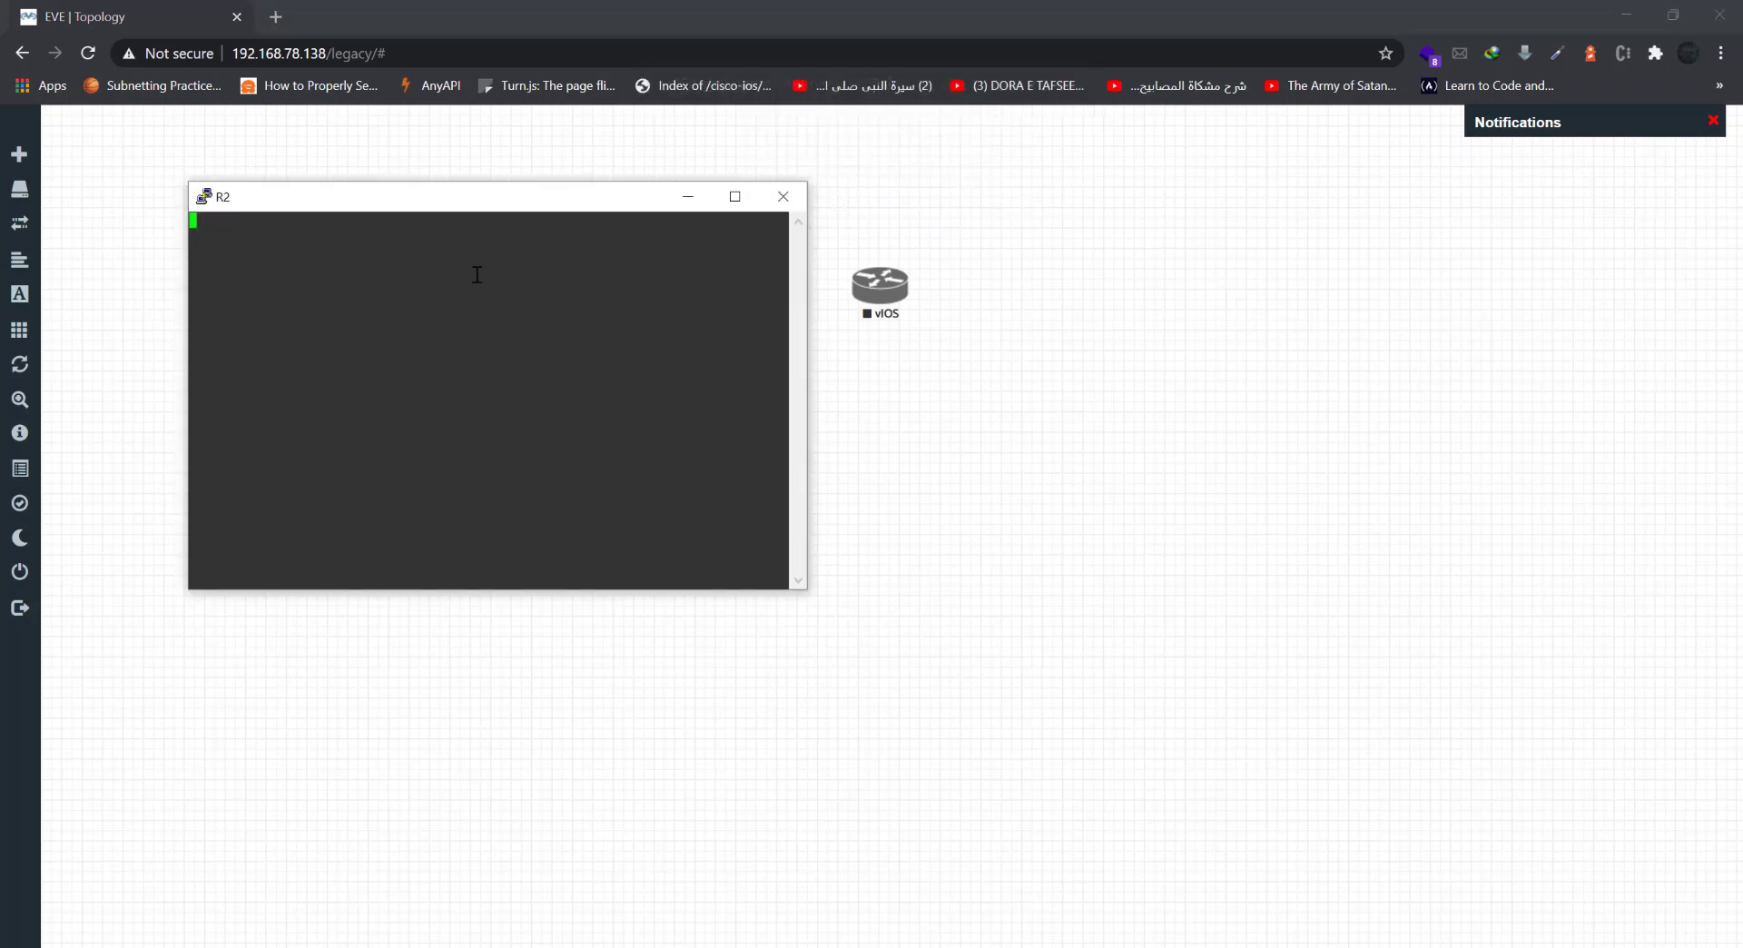